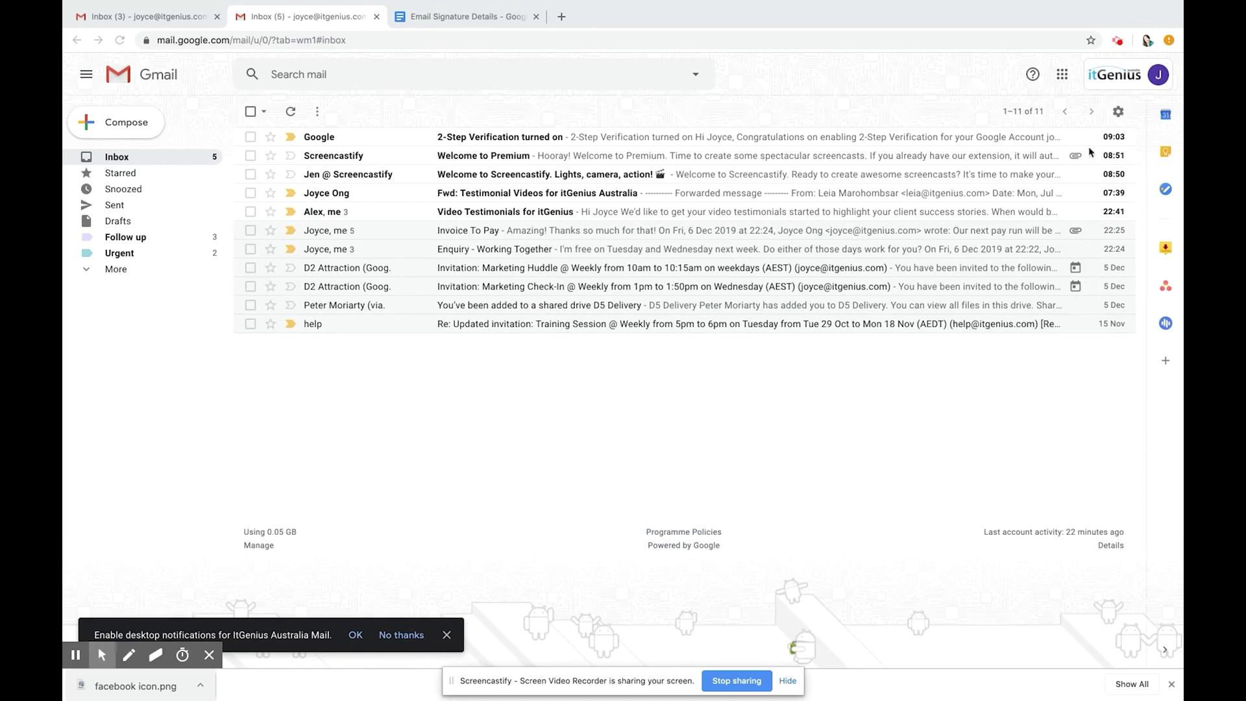
Open the quick settings menu from the gear icon in the inbox
click(1121, 113)
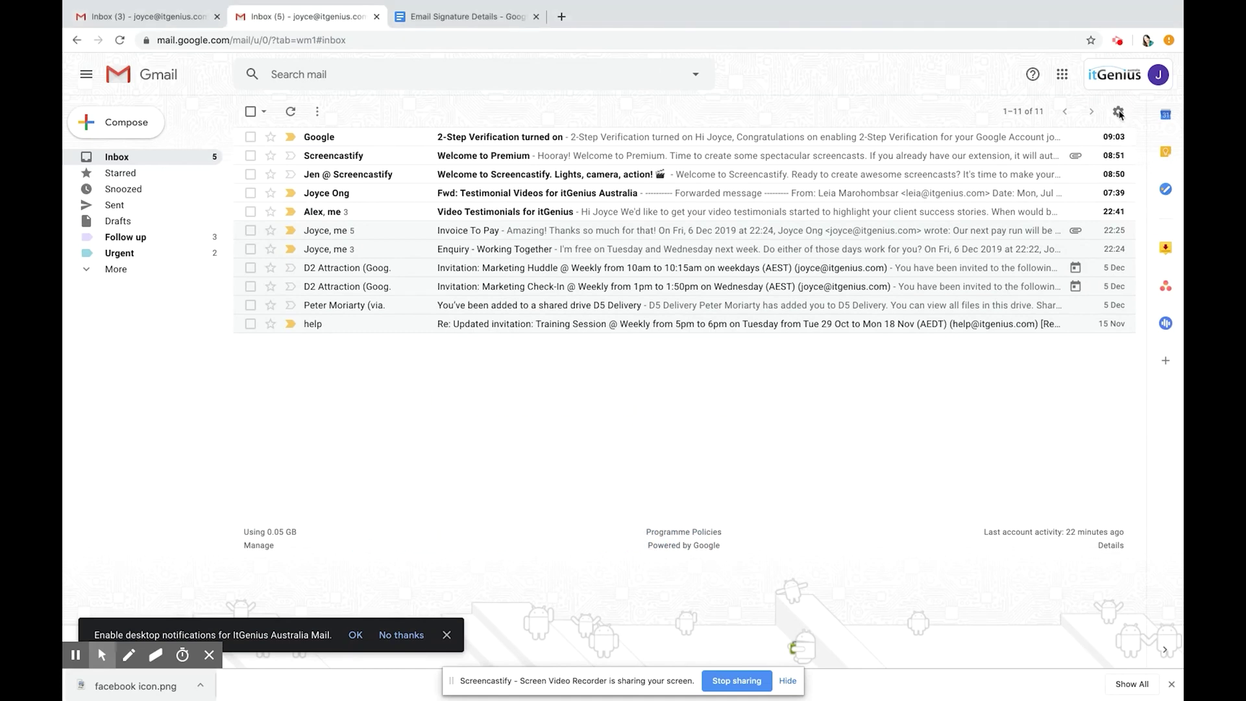
click(1121, 113)
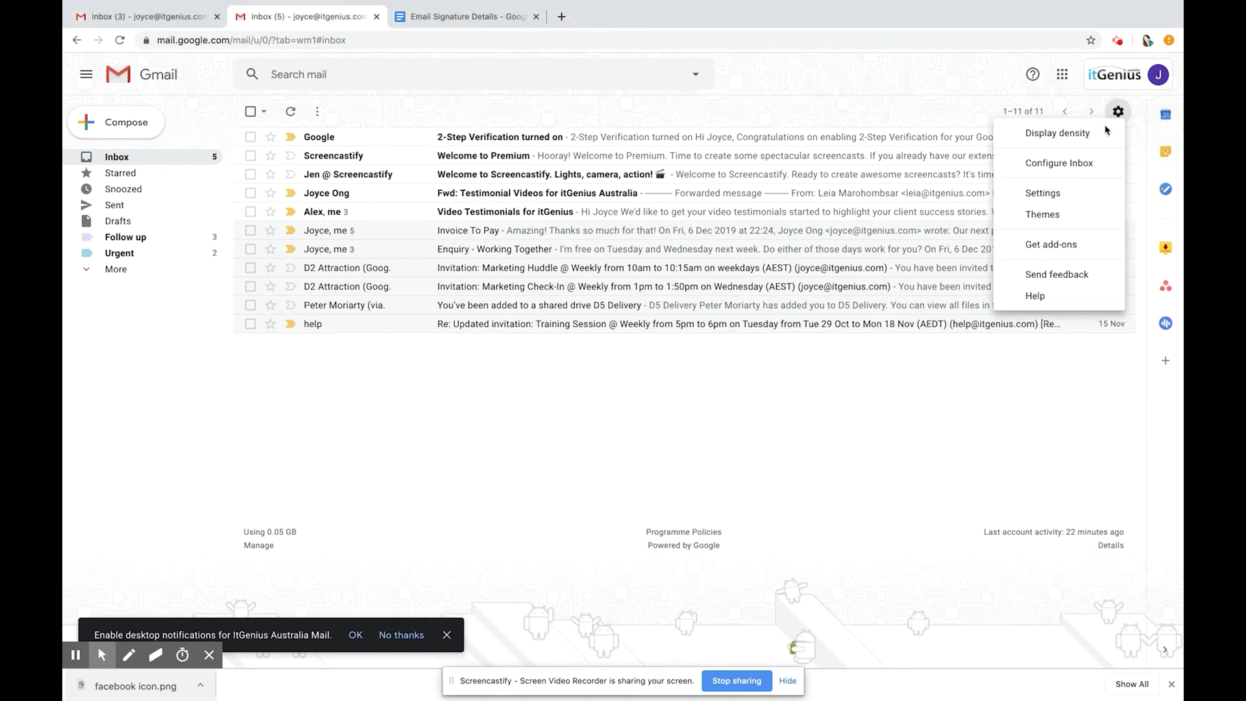
In General settings, switch Signature to a custom signature and focus its empty editor
click(1072, 200)
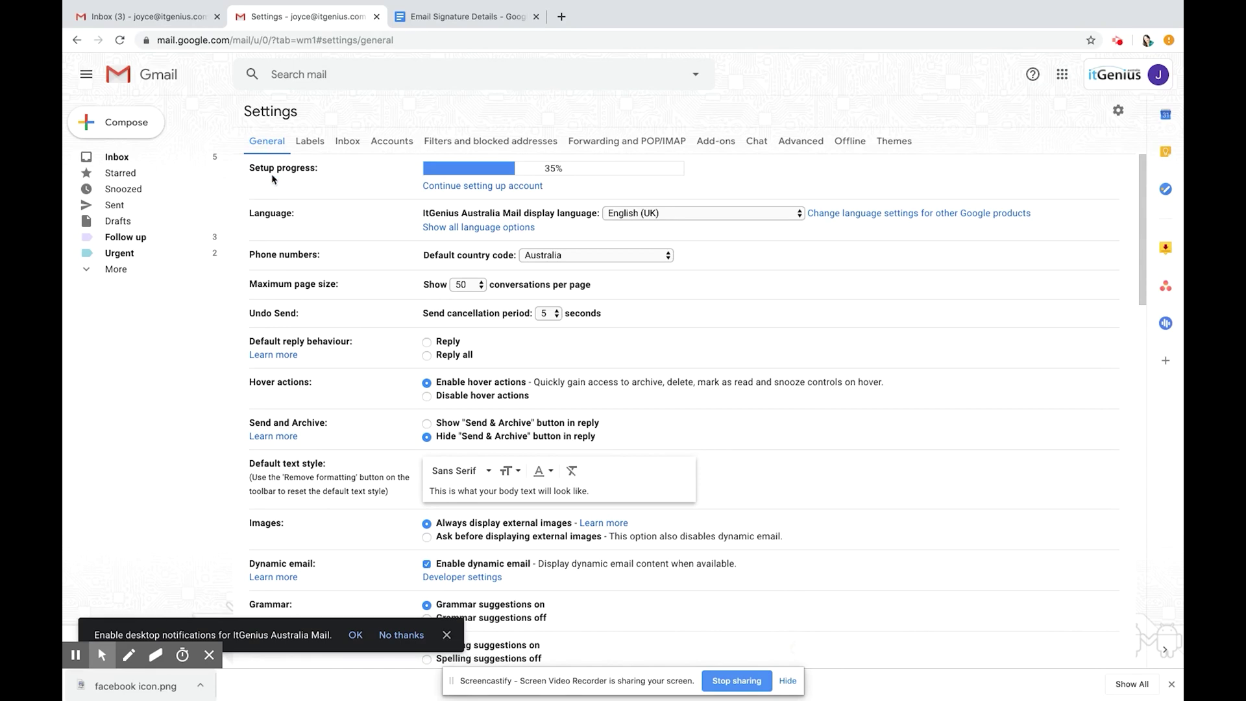
scroll(307, 360, down, 1)
scroll(305, 360, down, 2)
scroll(306, 361, down, 2)
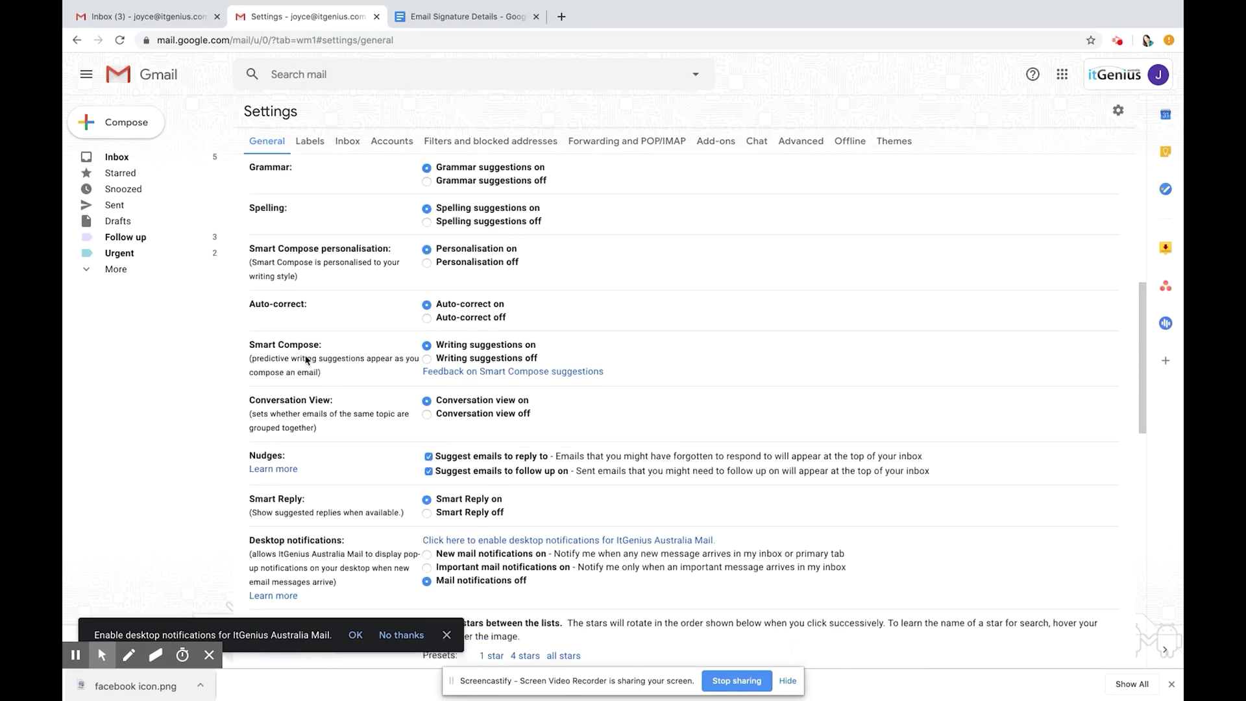
scroll(306, 361, down, 2)
scroll(307, 361, down, 1)
scroll(307, 360, down, 3)
scroll(306, 360, down, 1)
scroll(306, 360, down, 2)
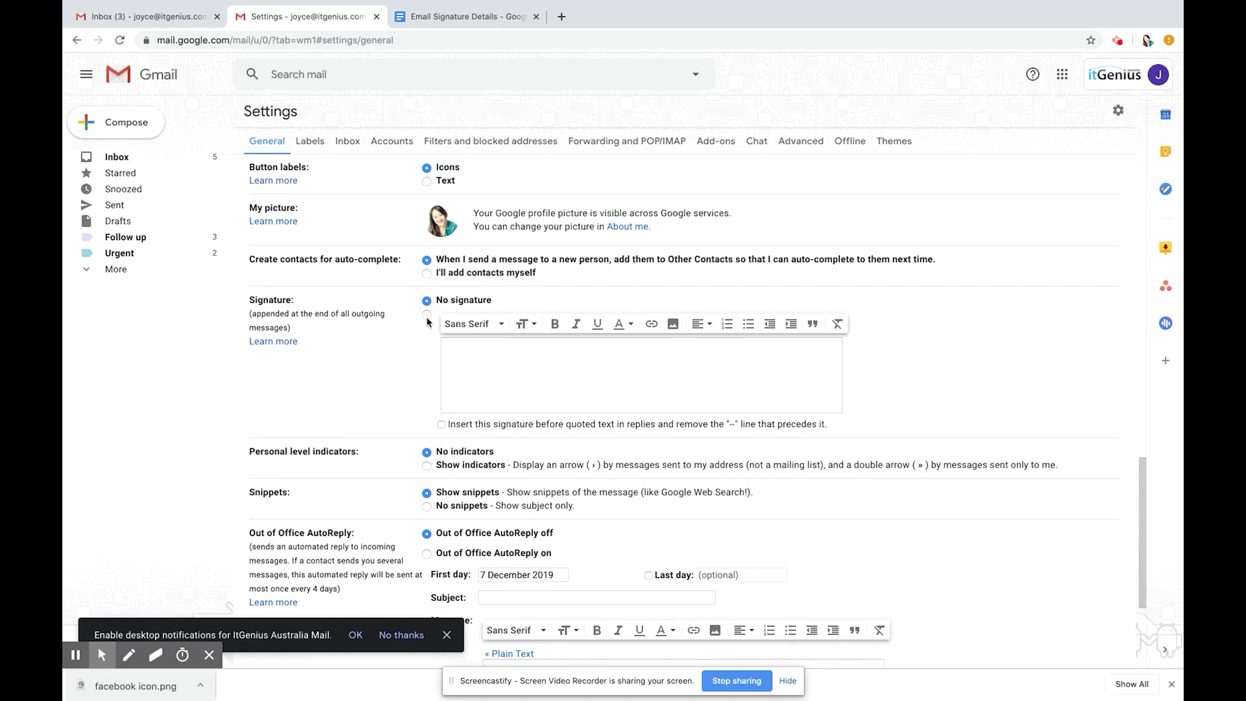
click(427, 314)
click(454, 345)
Select the signature text in the Email Signature Details doc and return to the signature box
click(453, 18)
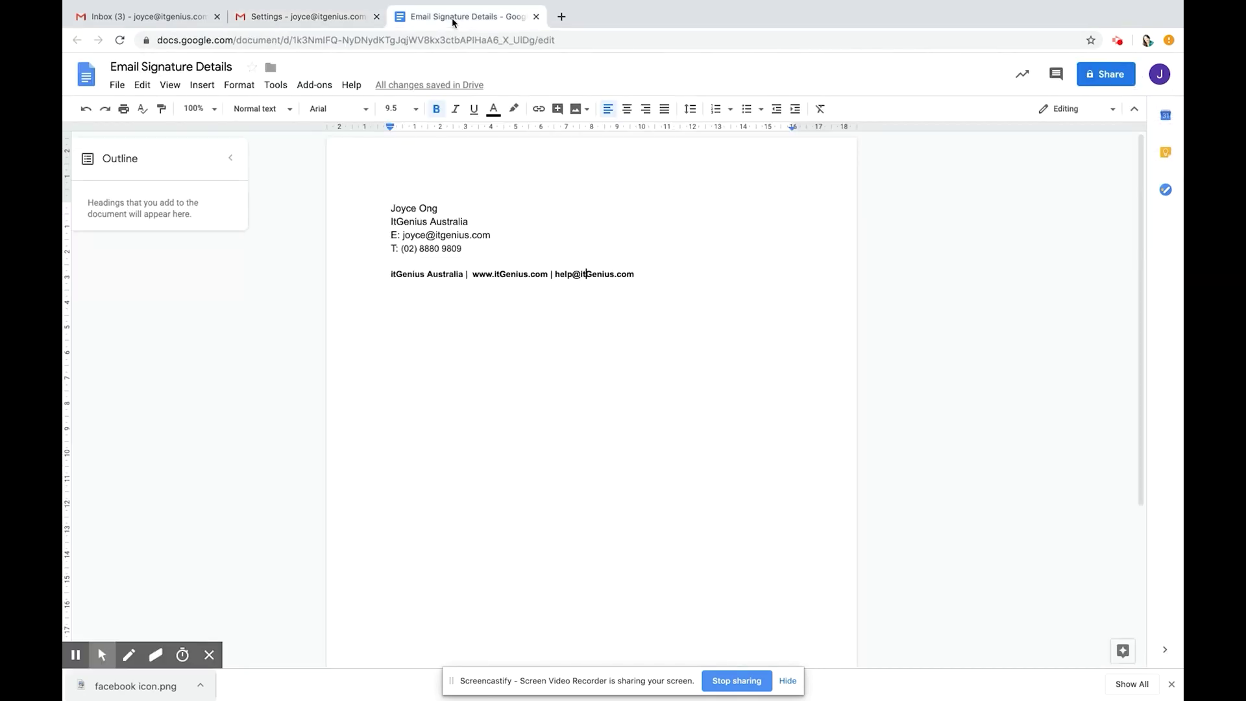
drag(390, 208, 747, 300)
key(ctrl+c)
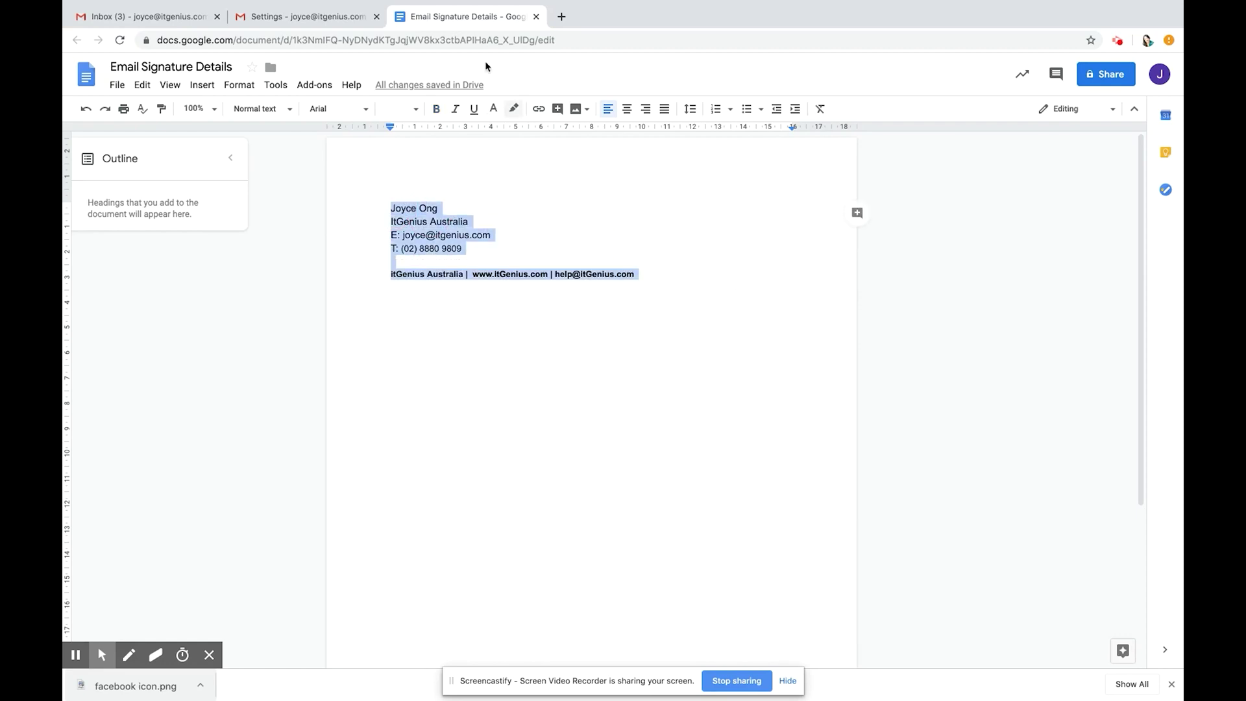
click(311, 16)
click(522, 352)
Paste the details under Kind Regards, with the name on its own line and a blank line after it
key(ctrl+v)
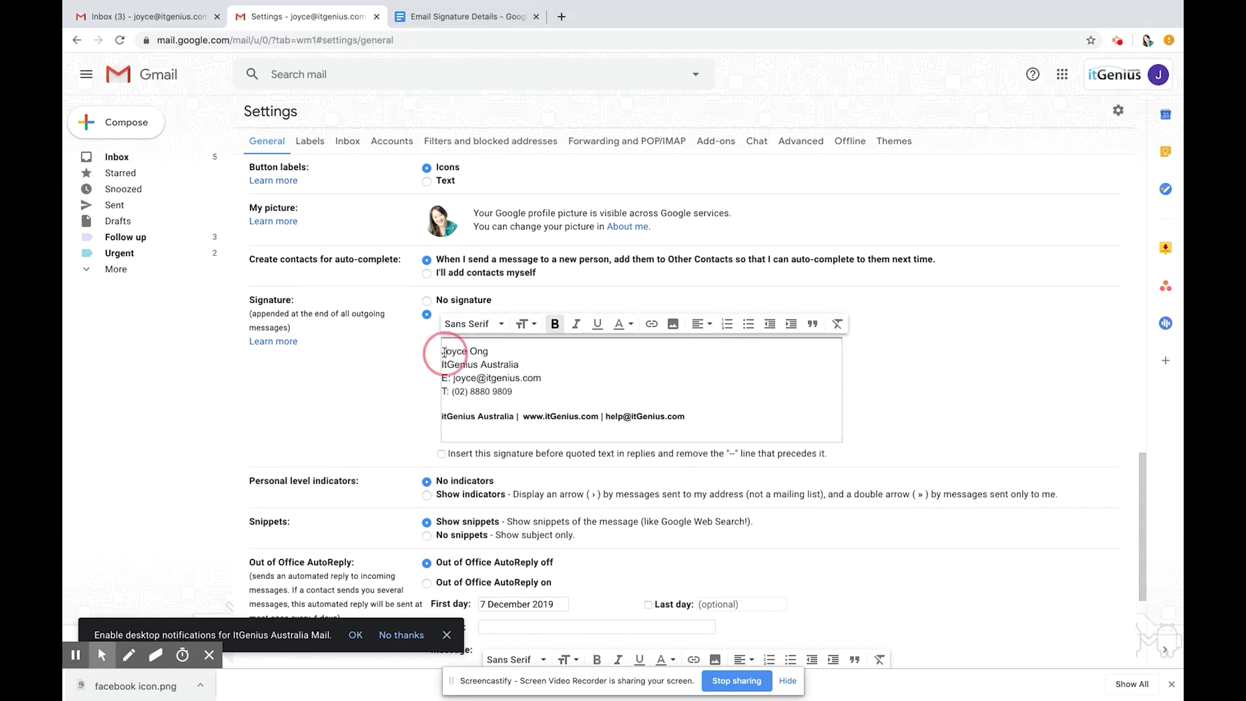
text(Kind Regards,)
key(Return)
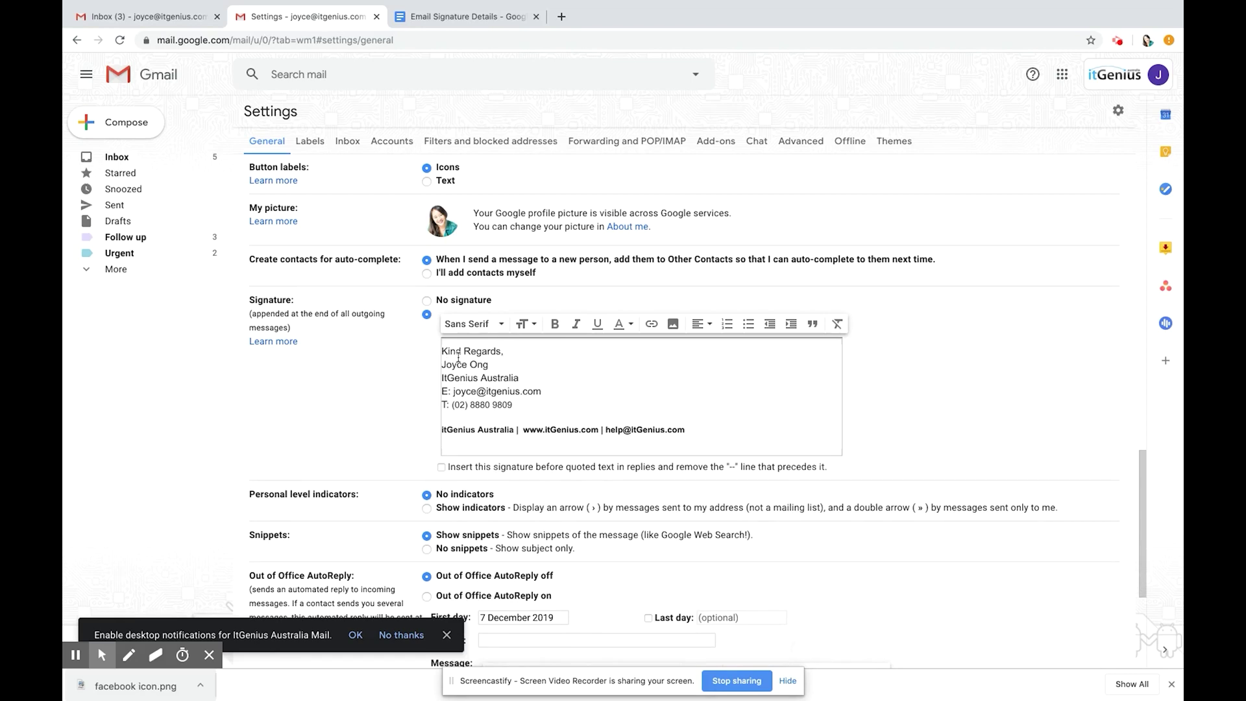
click(503, 364)
key(Return)
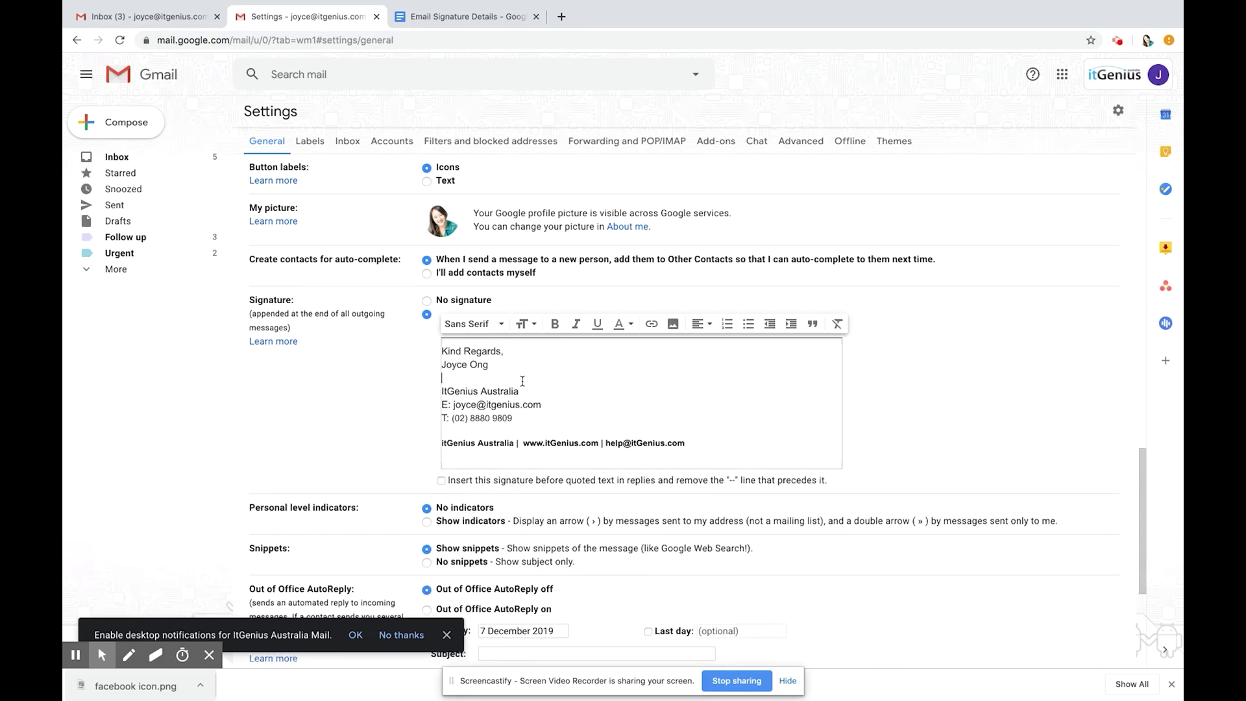
key(BackSpace)
key(Return)
Add two empty lines below the bold itGenius footer line
click(715, 445)
key(Return)
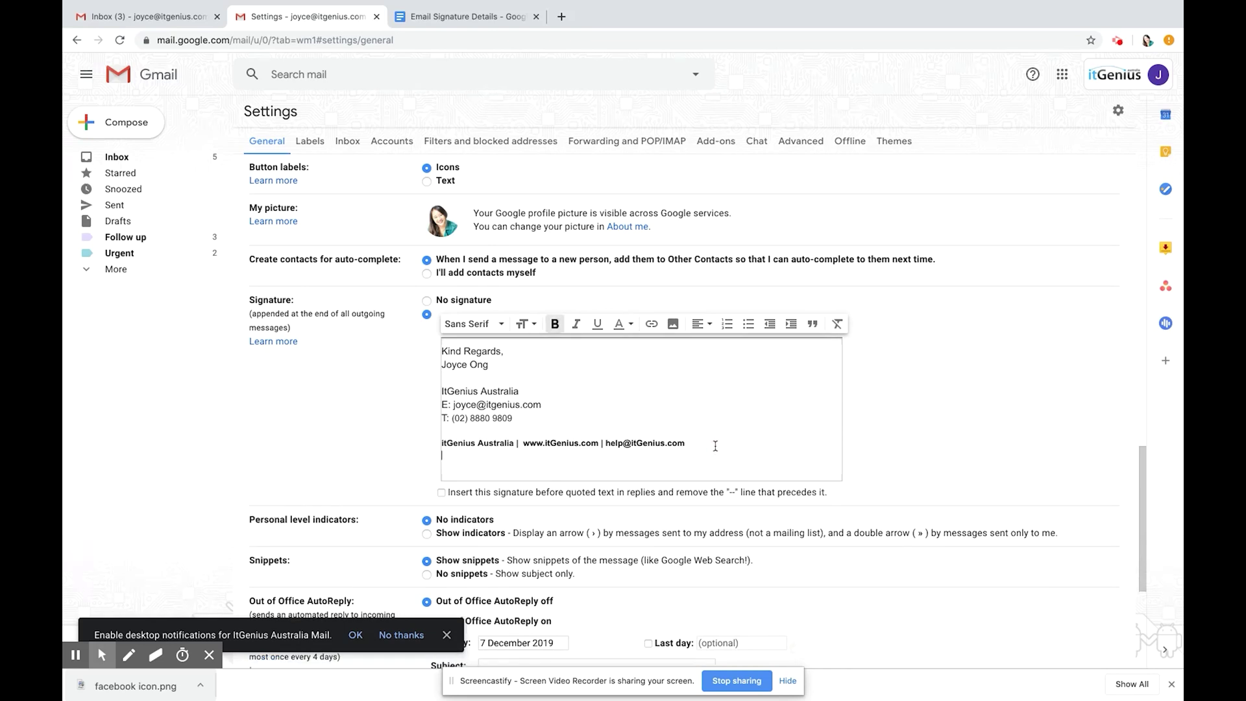
key(Return)
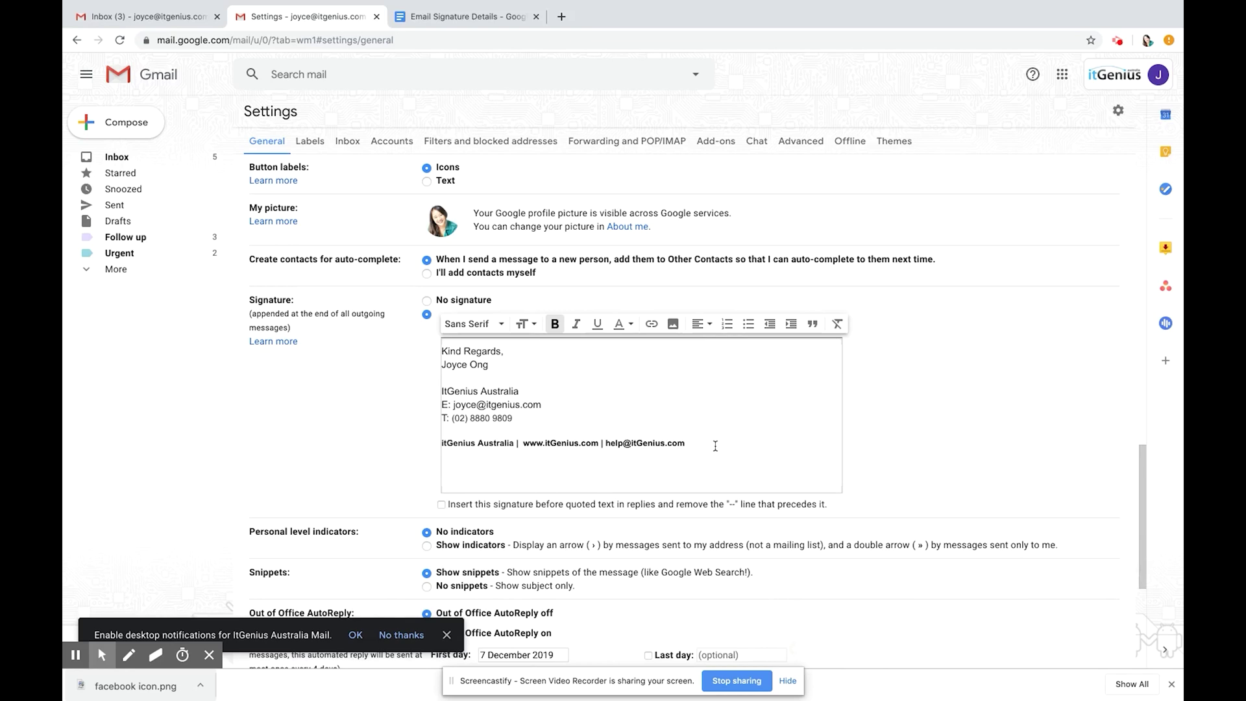
Insert the EMAIL SIGNATURE banner image from My Drive below the footer
click(673, 325)
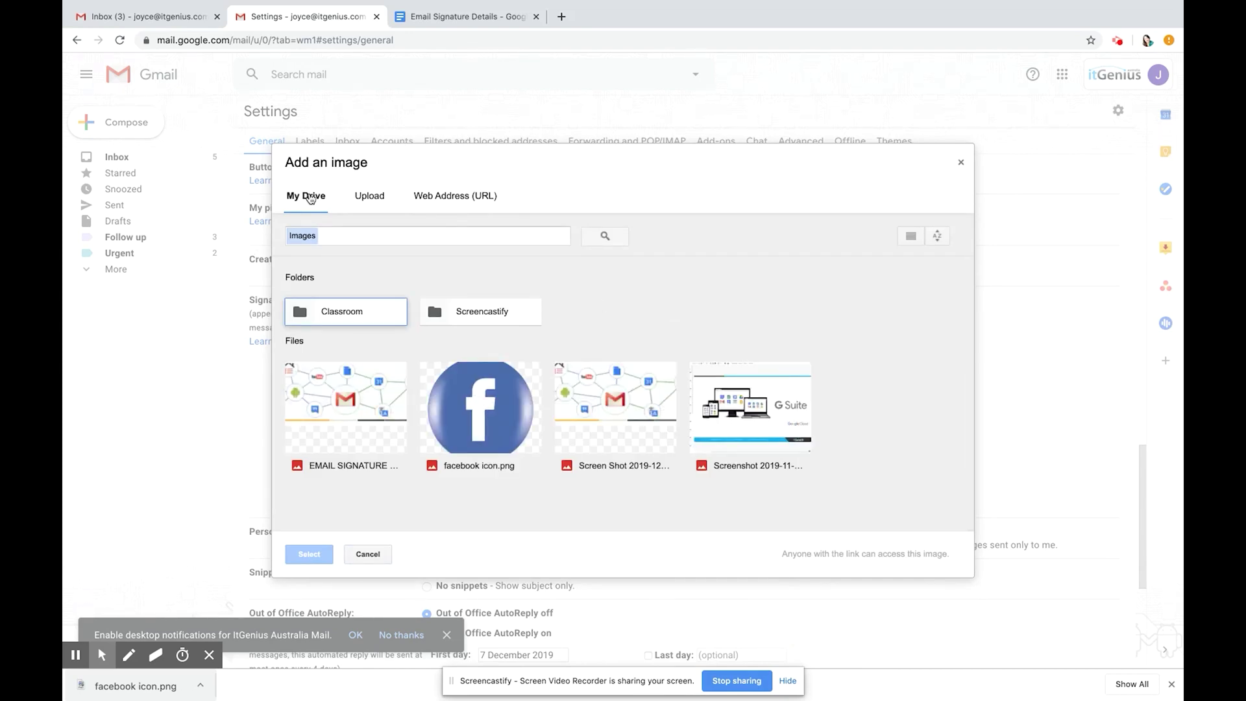
click(370, 197)
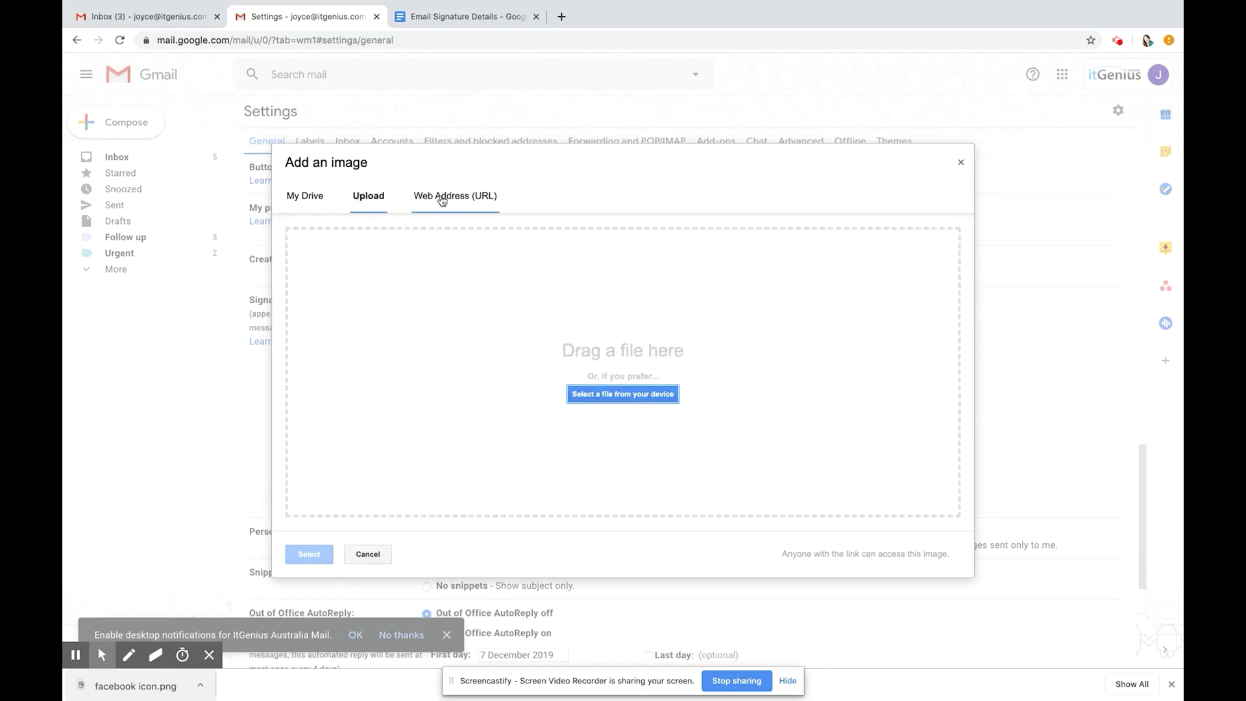
click(448, 199)
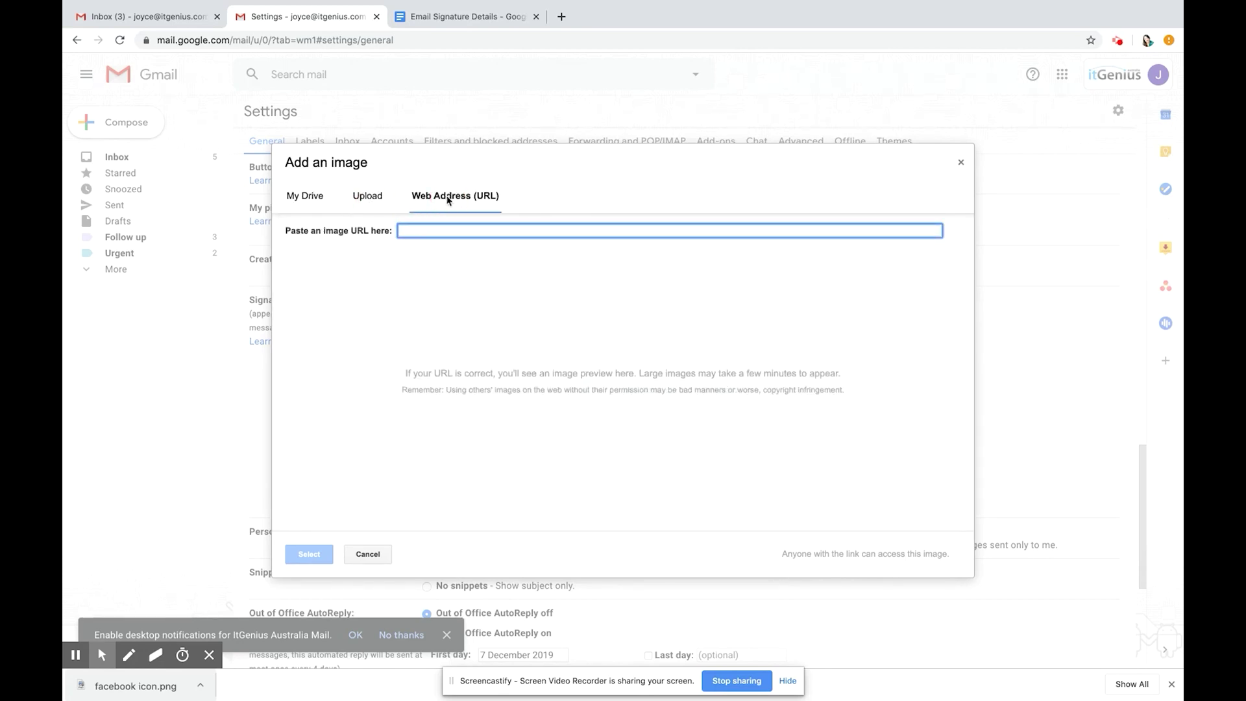
click(306, 197)
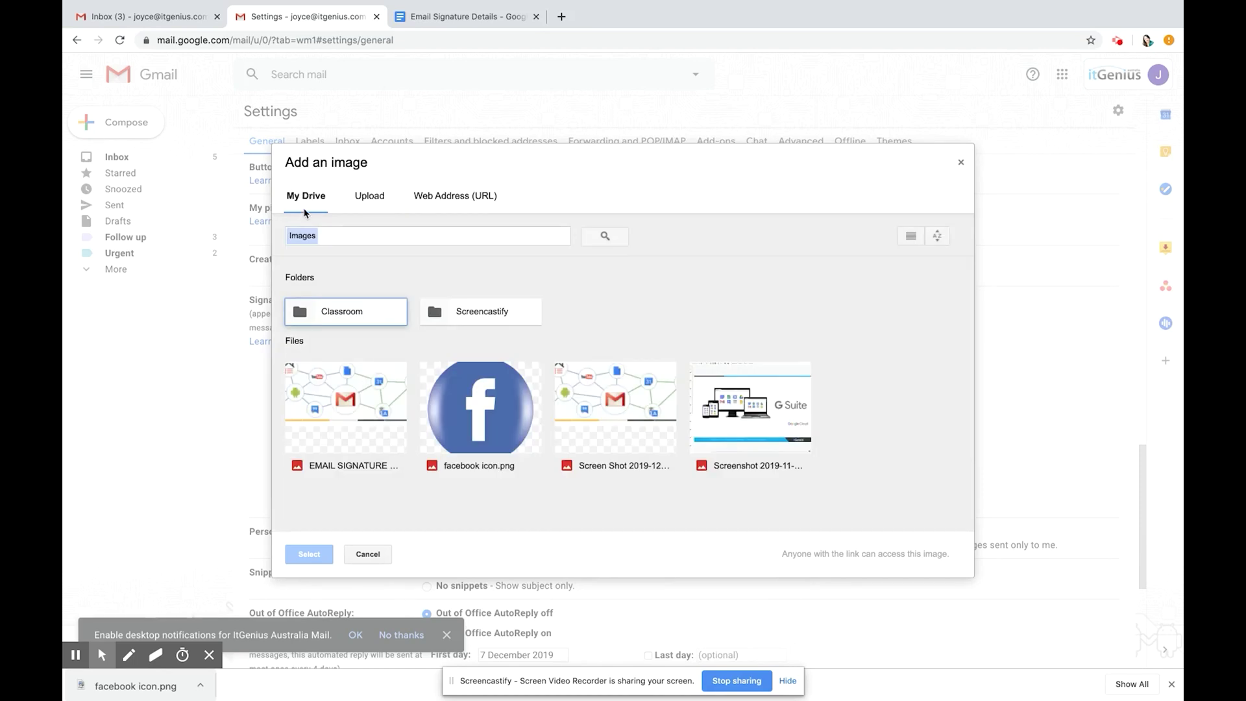
click(332, 405)
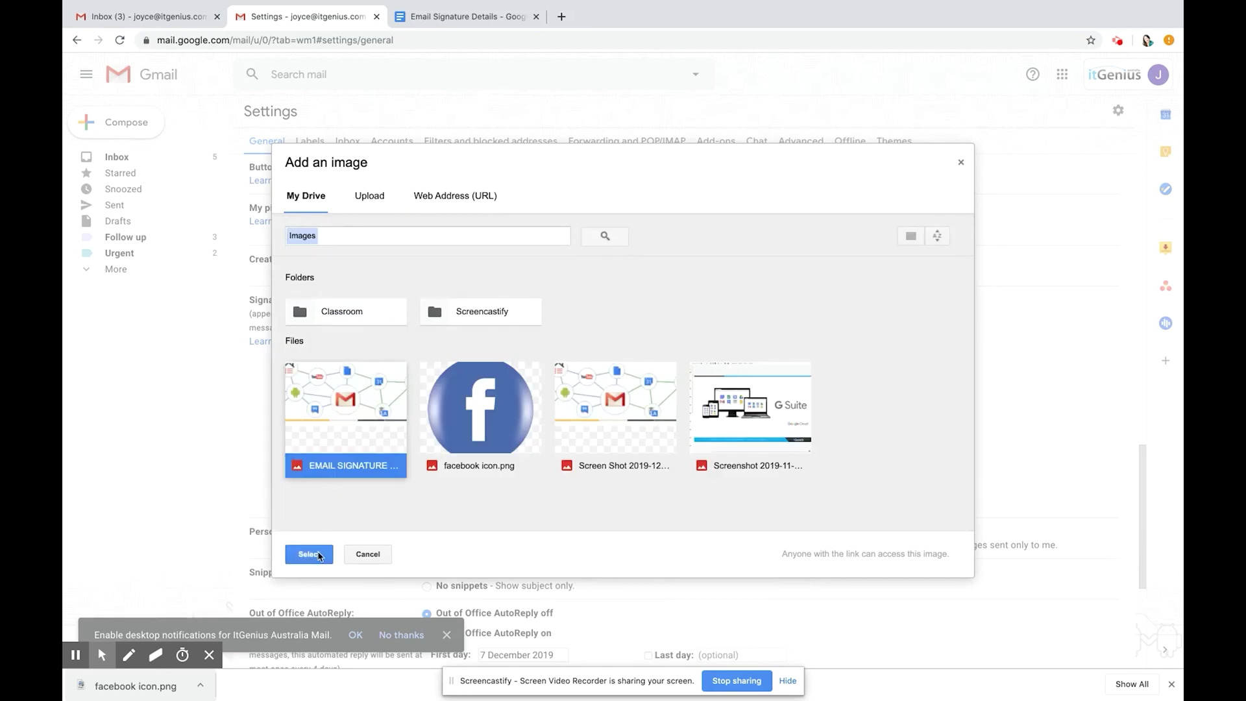
click(320, 558)
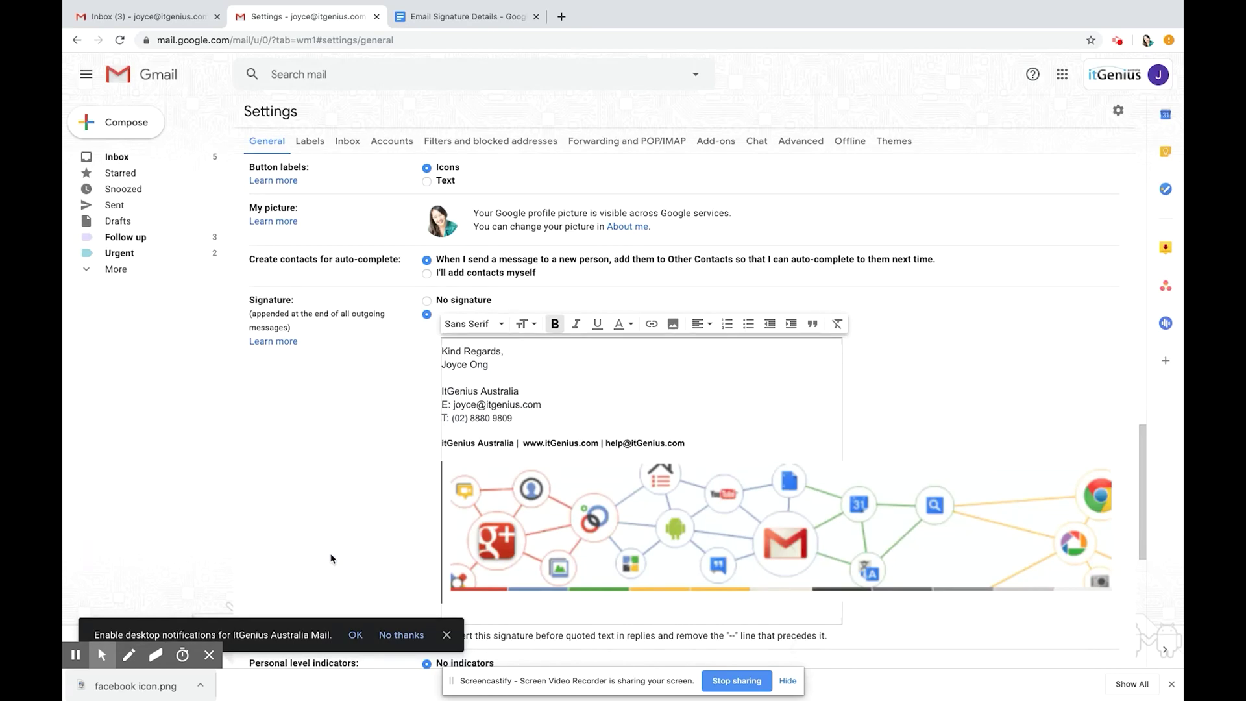
Resize the banner image, trying Small and Medium before settling on Large
click(628, 509)
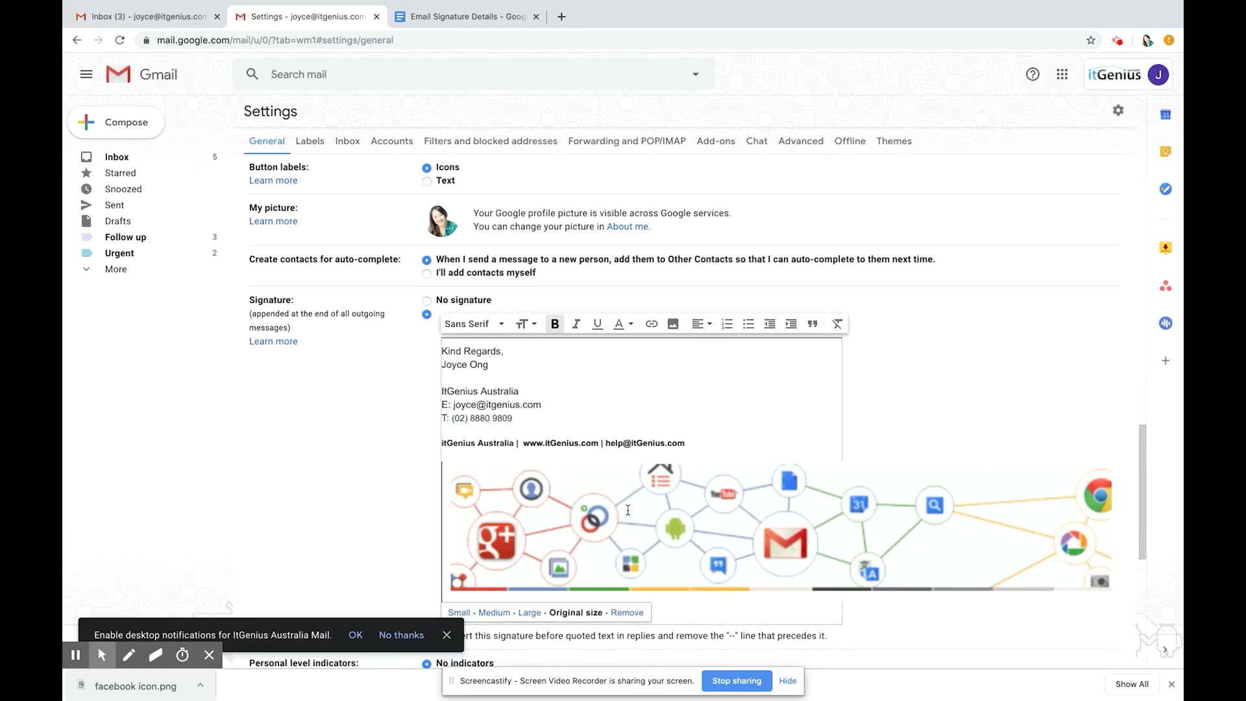
scroll(614, 516, down, 2)
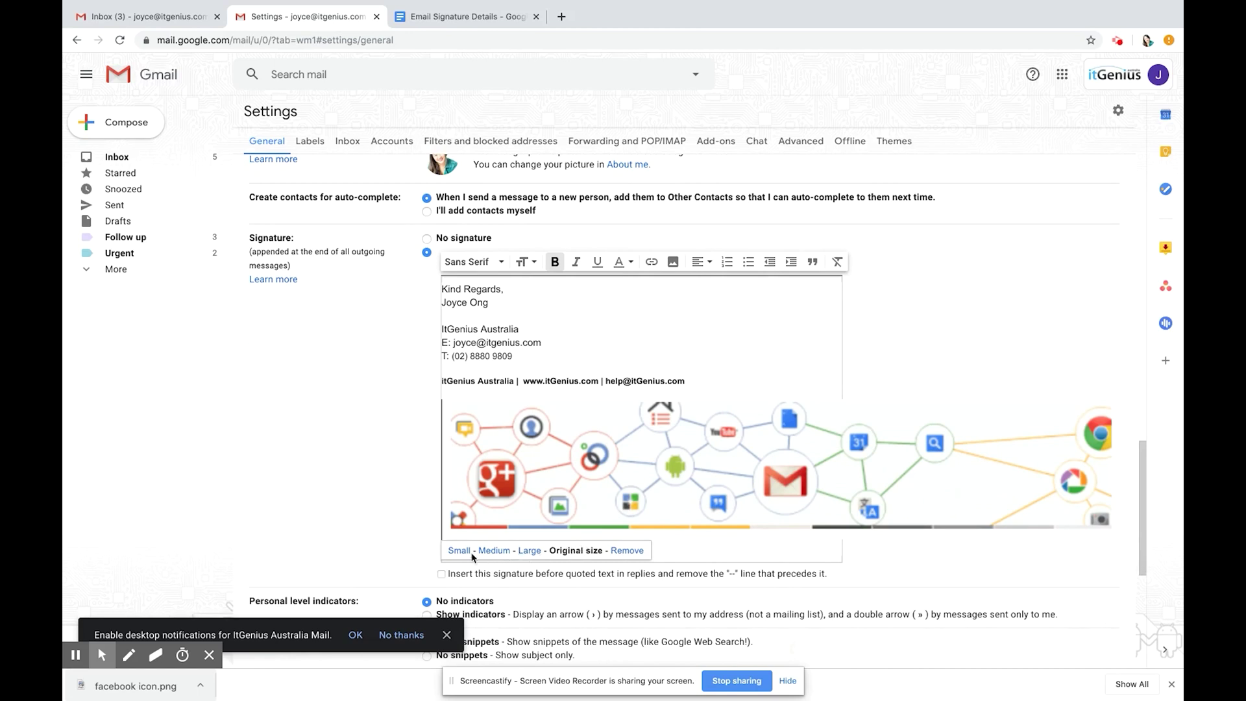
click(459, 552)
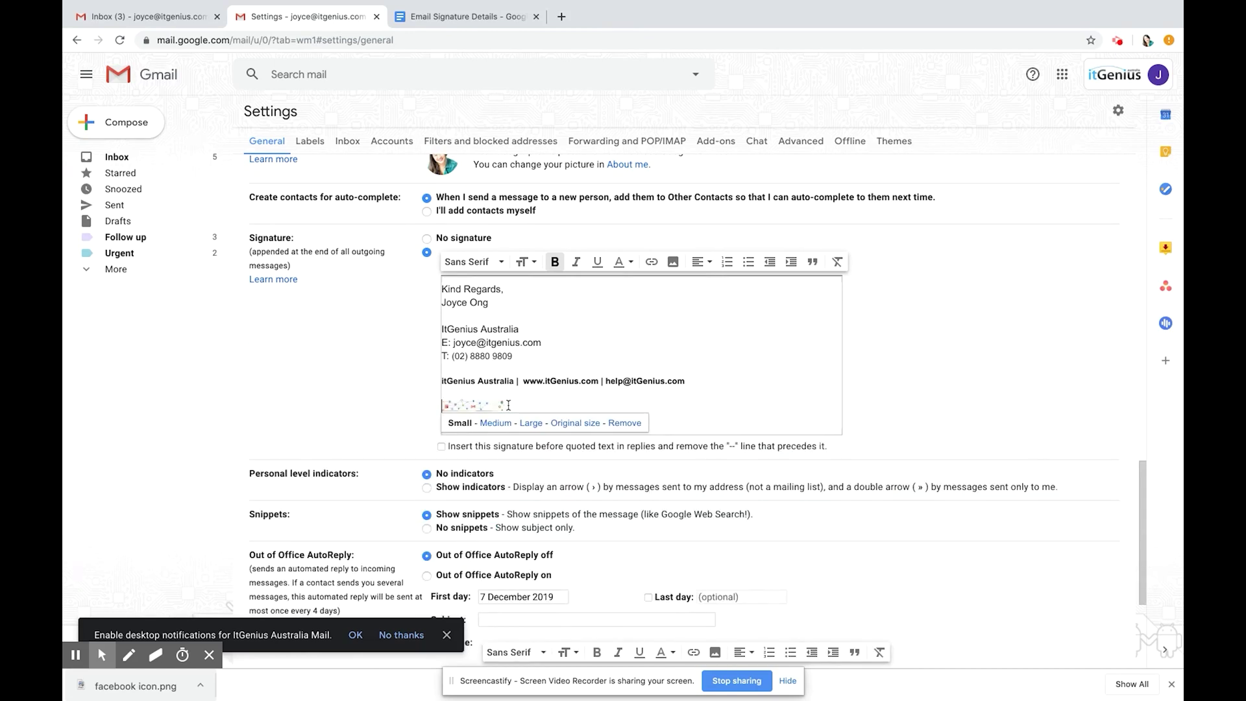
click(497, 423)
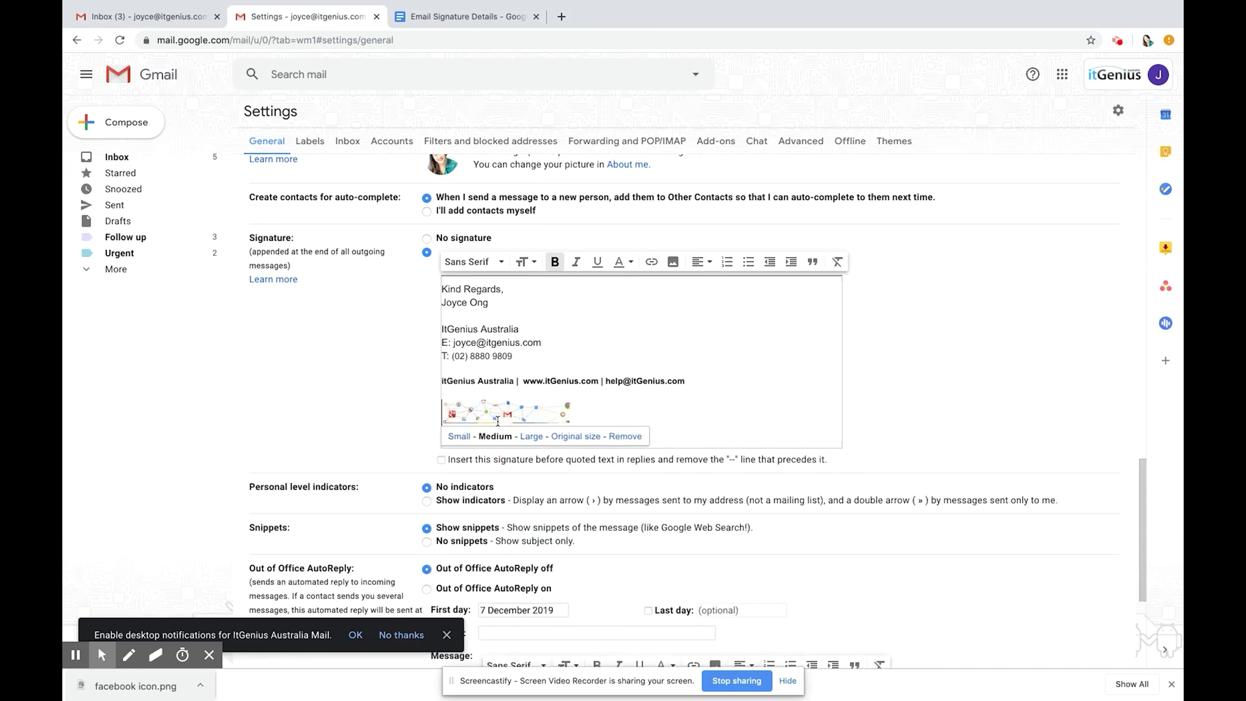
click(530, 438)
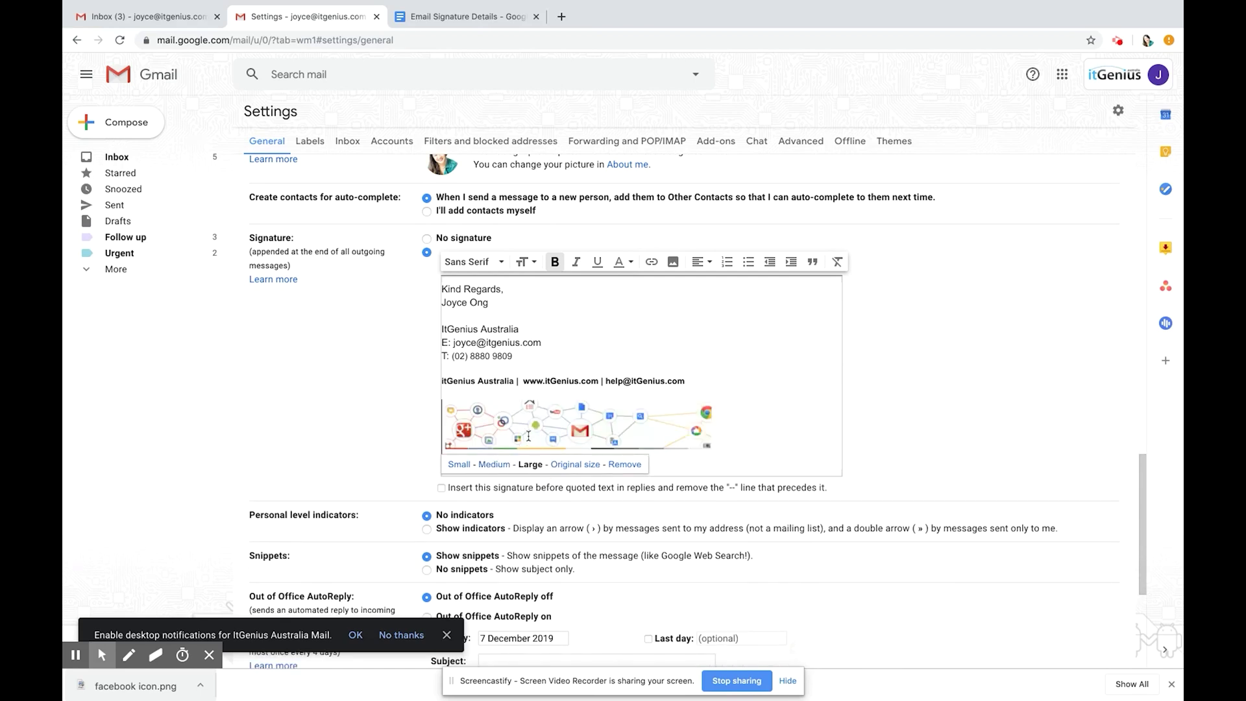
click(472, 343)
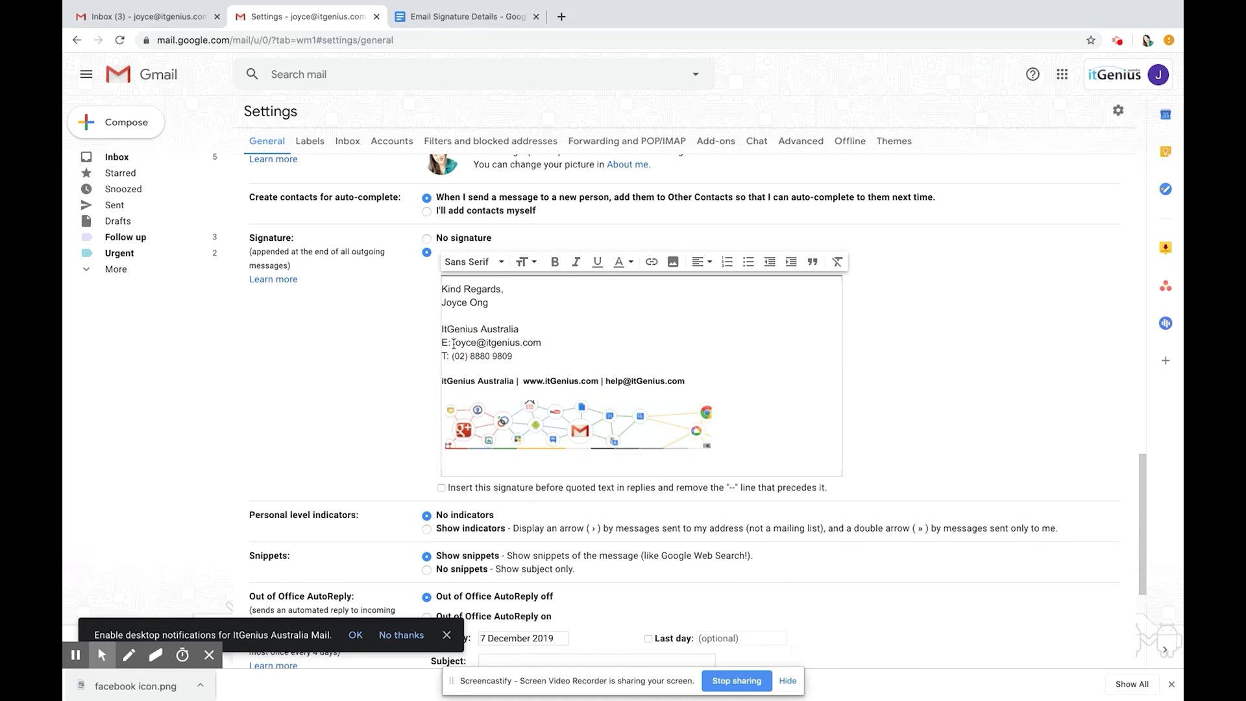
drag(453, 343, 538, 345)
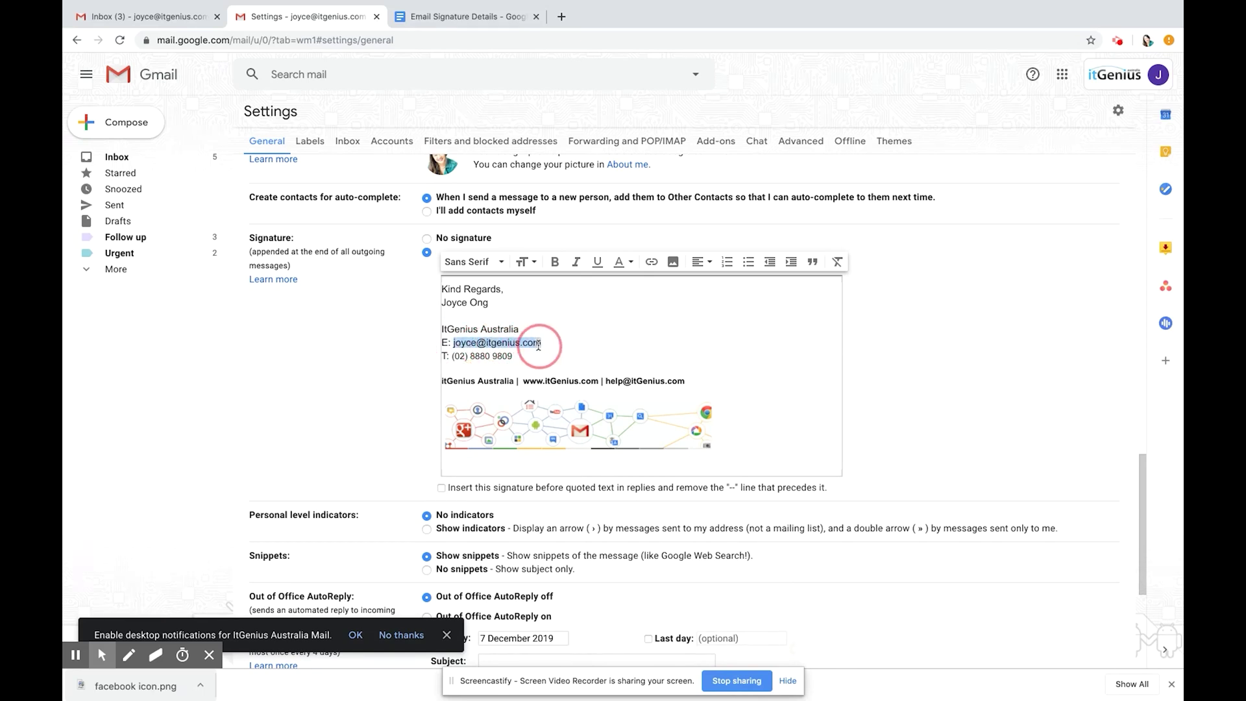
click(652, 262)
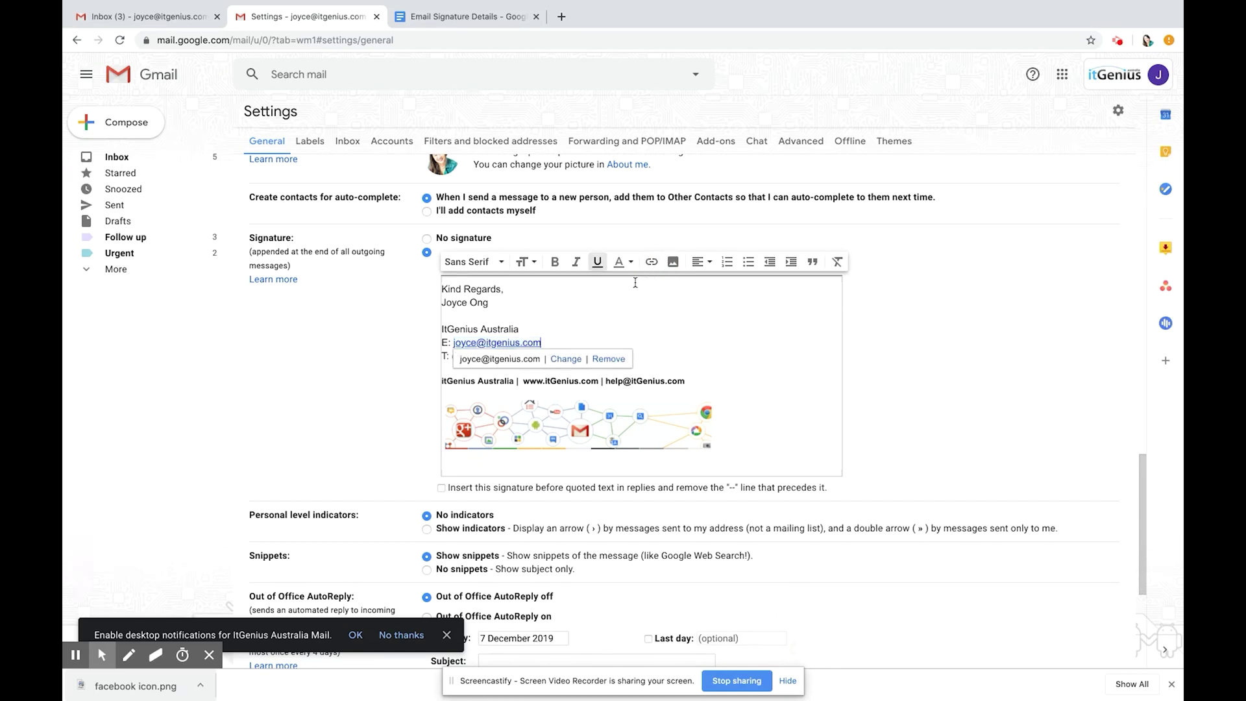
click(625, 362)
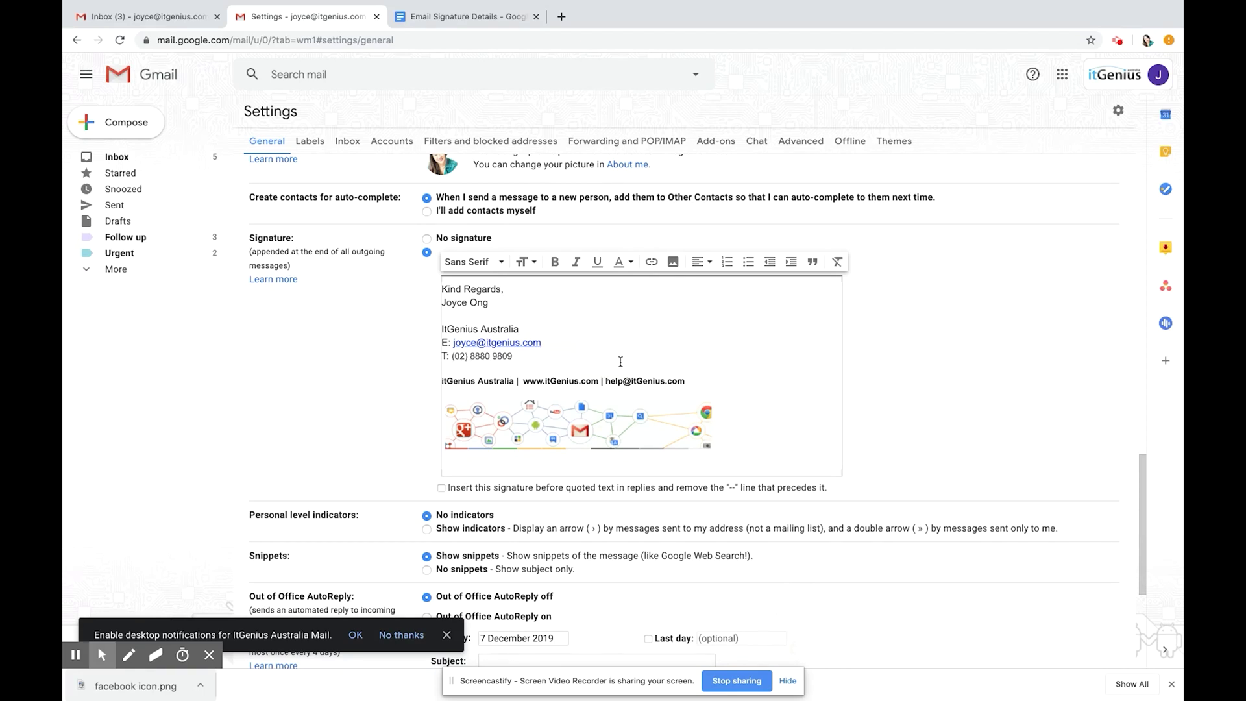
drag(607, 381, 687, 381)
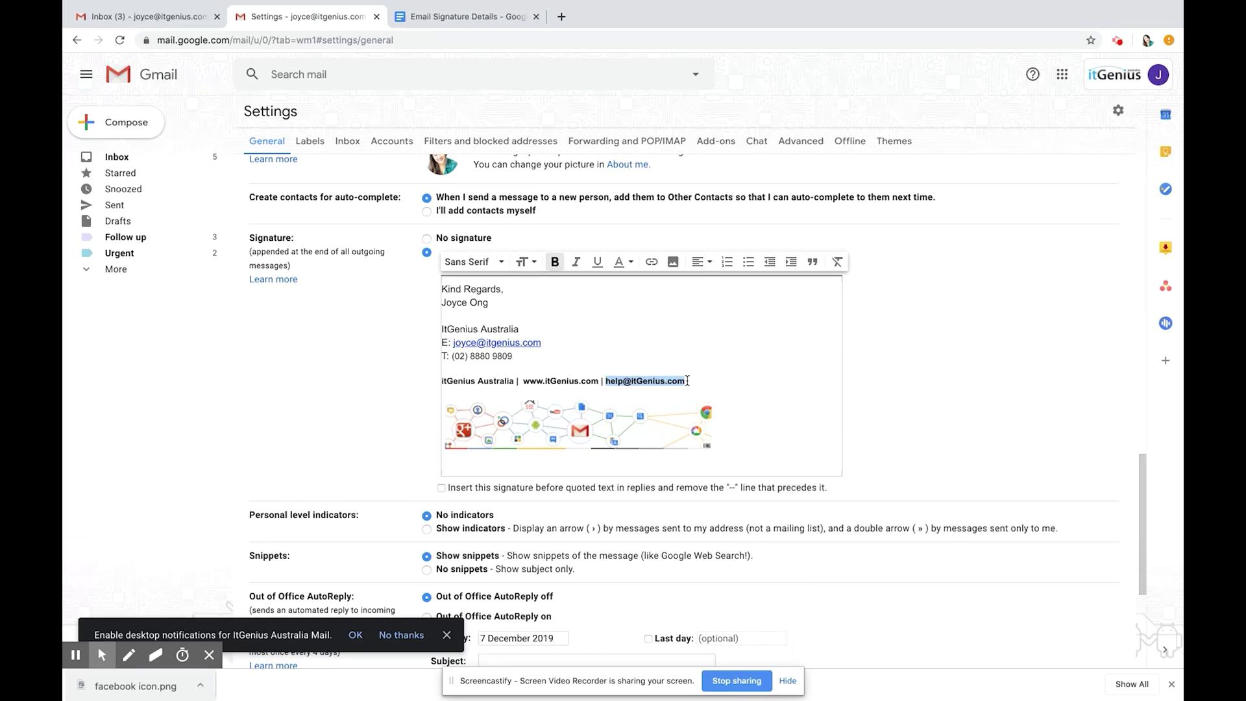
click(652, 261)
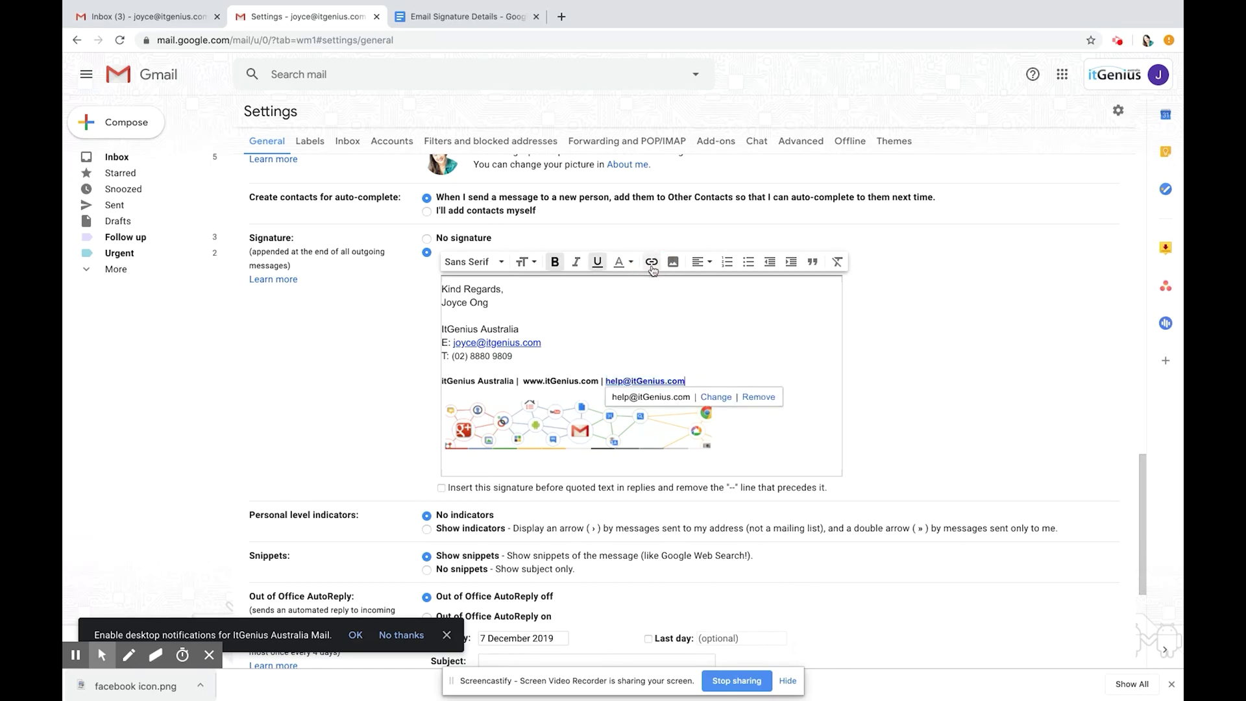
click(583, 381)
drag(525, 380, 596, 382)
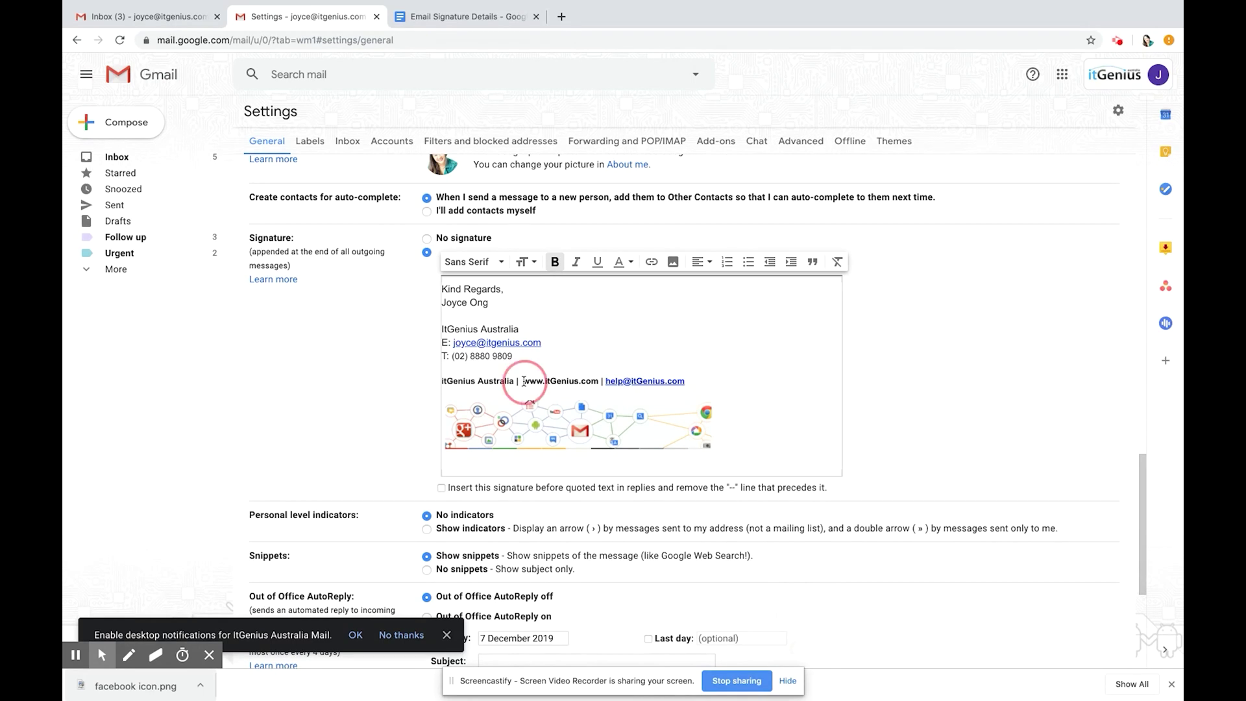
click(652, 263)
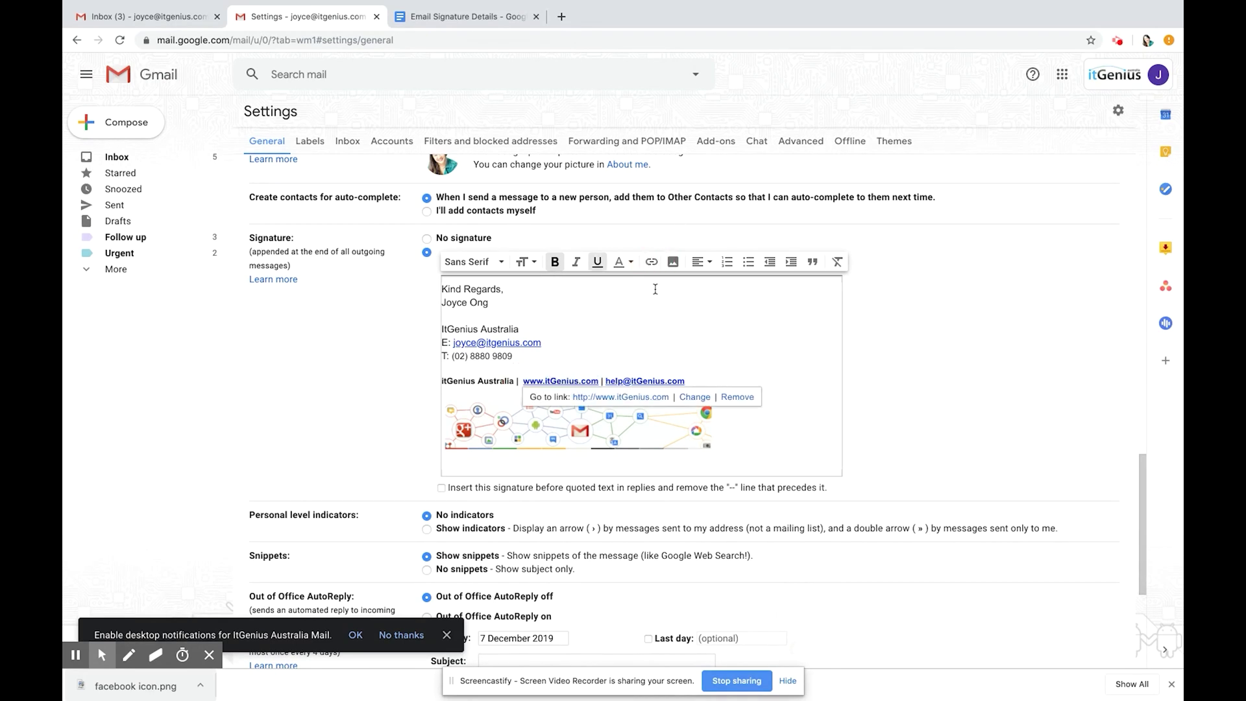
click(695, 397)
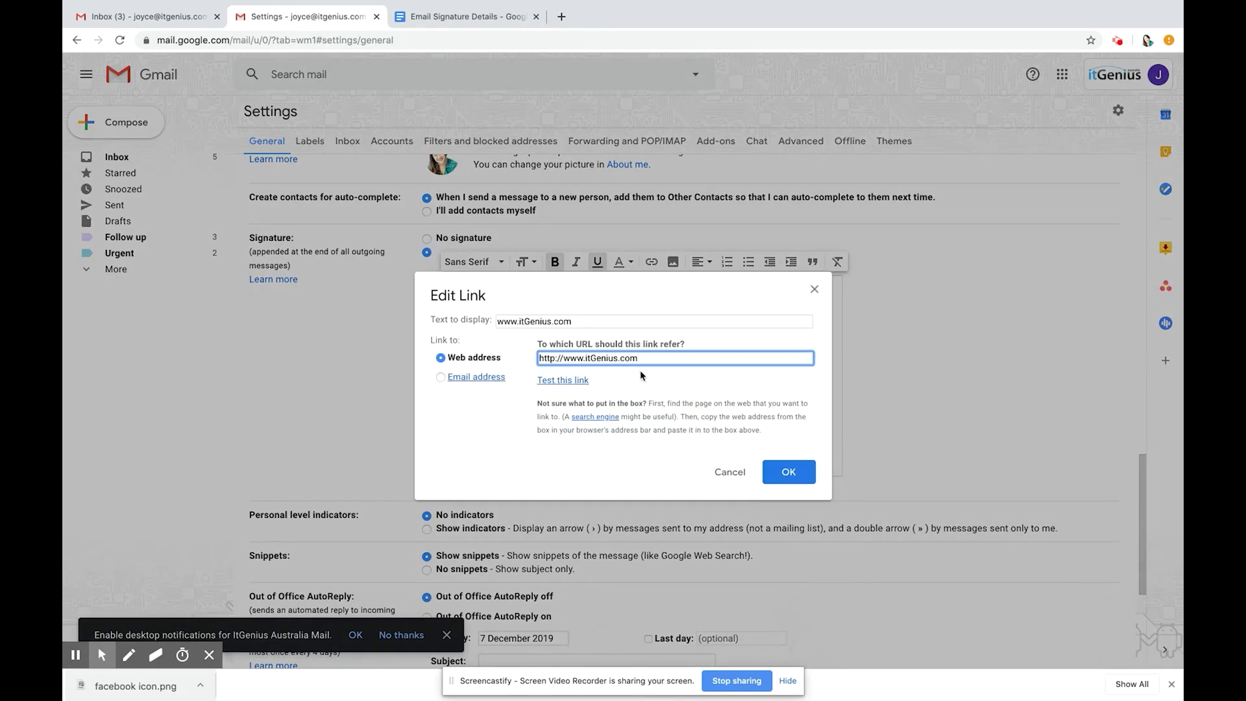
click(531, 321)
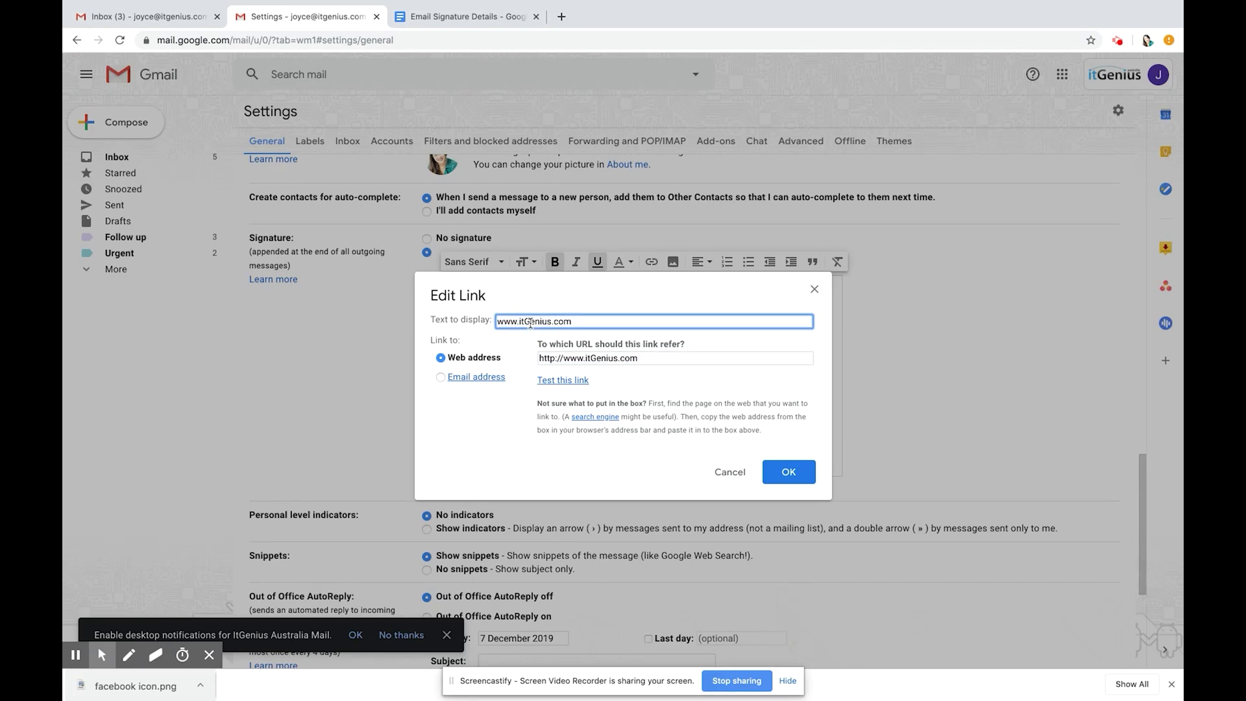
click(568, 357)
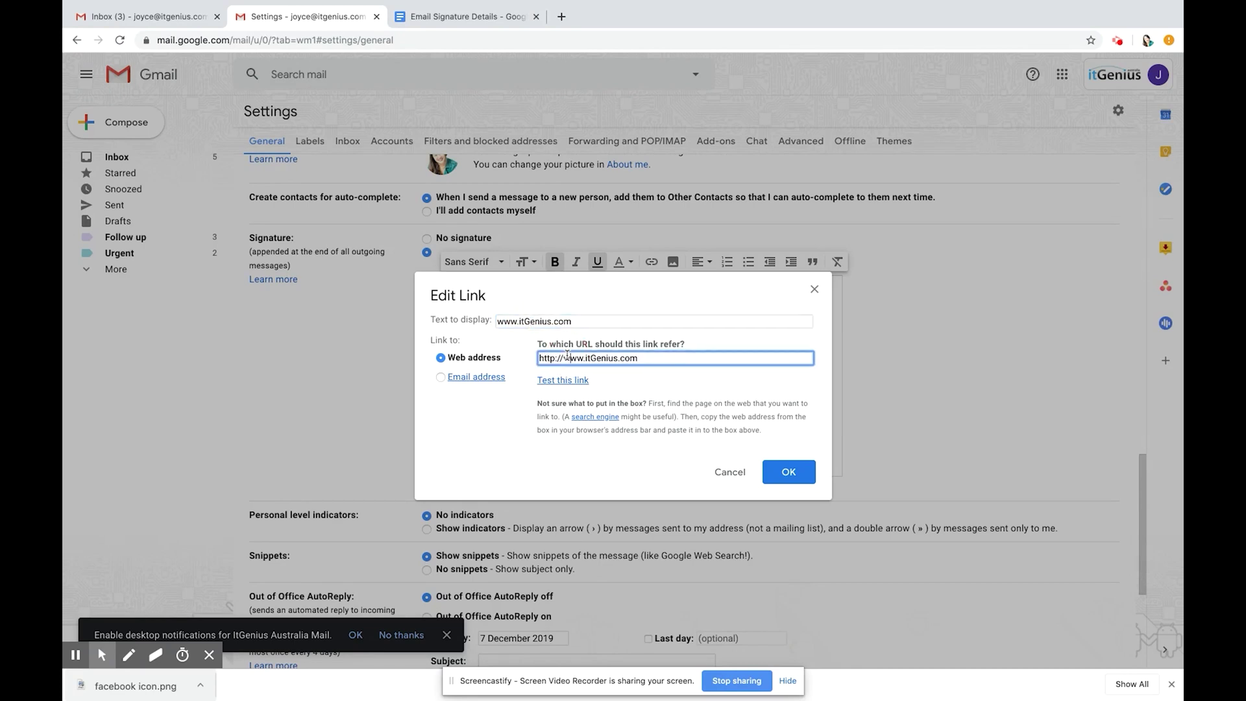
click(788, 473)
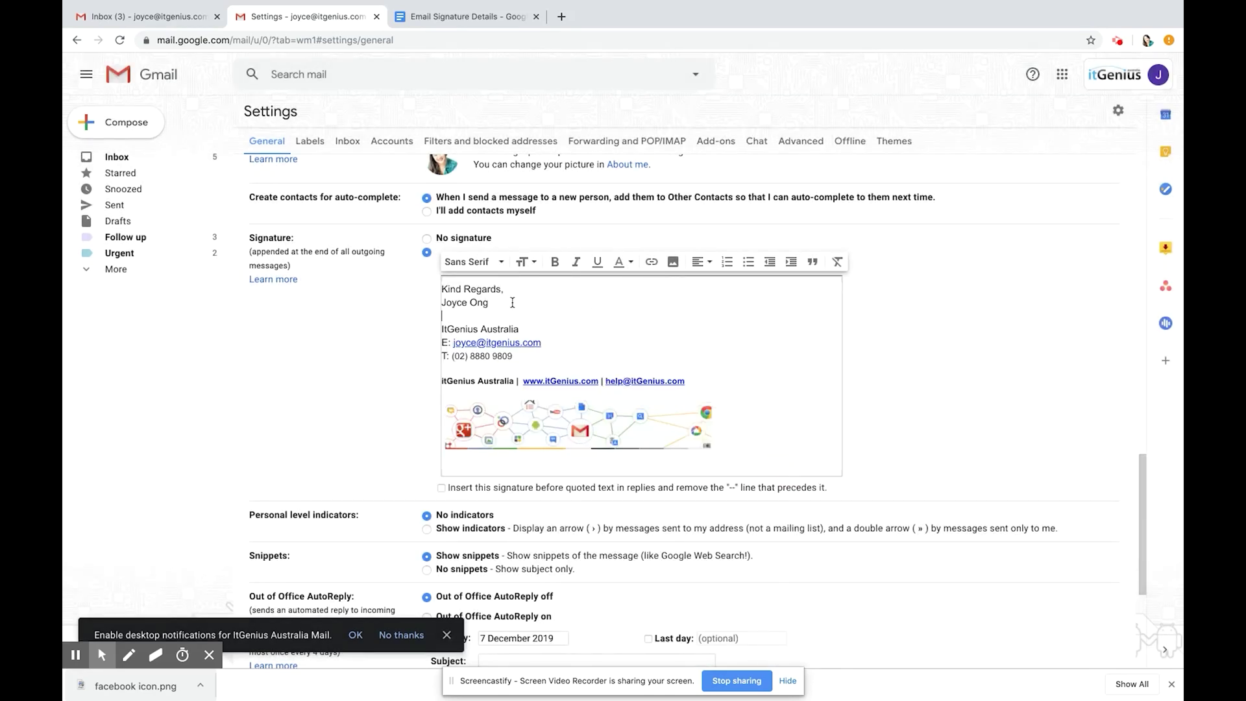
Make the company name ItGenius Australia bold and check the formatting
drag(520, 329, 440, 330)
click(555, 262)
click(562, 310)
click(445, 331)
click(603, 338)
scroll(604, 338, down, 1)
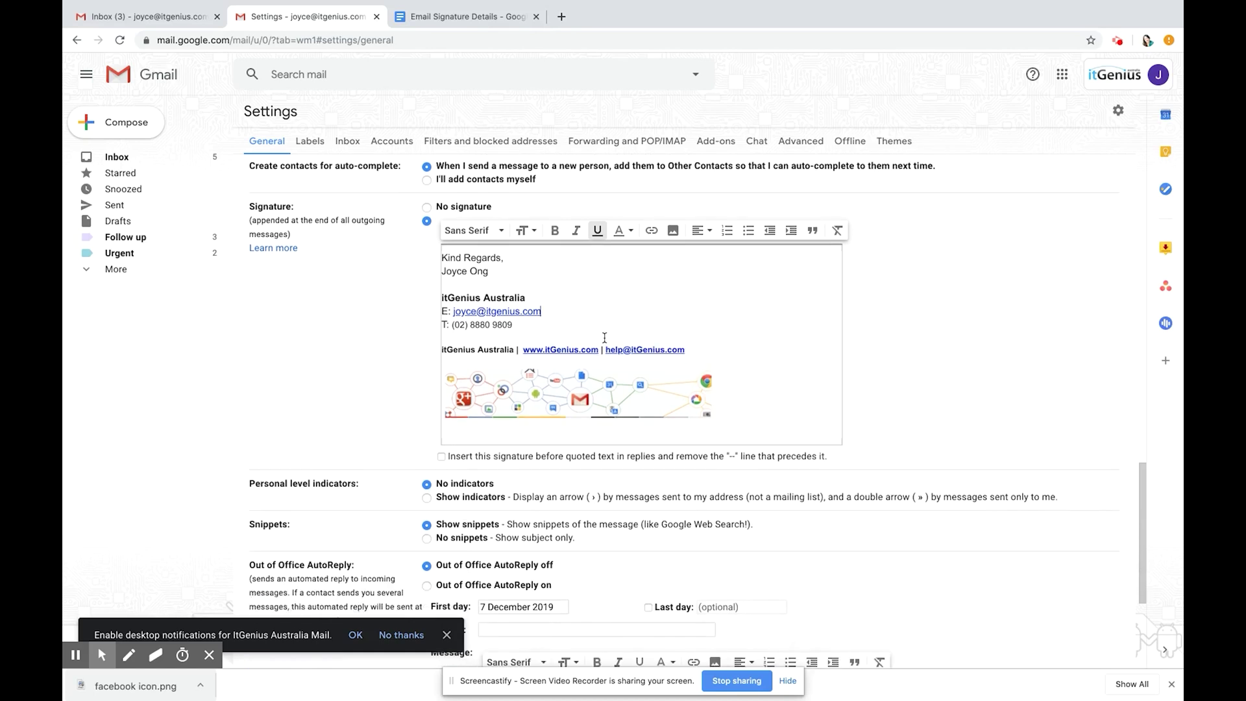
Enable inserting the signature before quoted text in replies
click(443, 457)
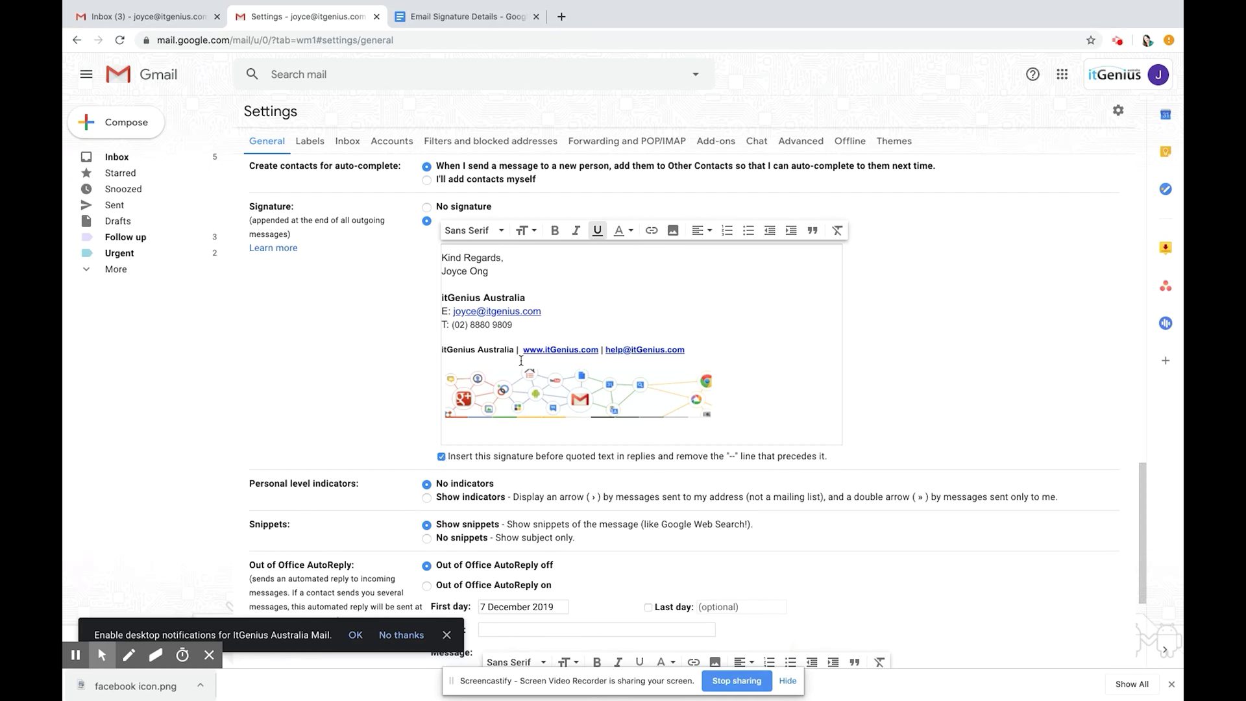
scroll(521, 363, down, 5)
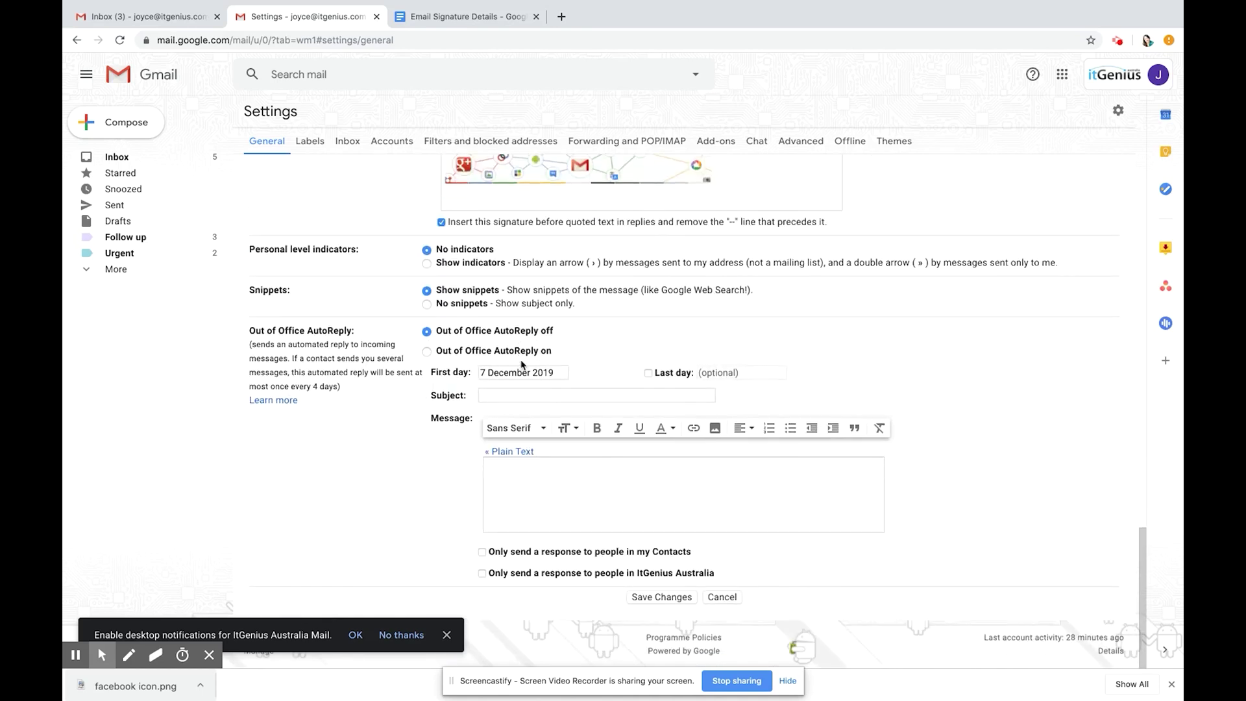
Save the settings and compose a new message to see the signature inserted
click(646, 598)
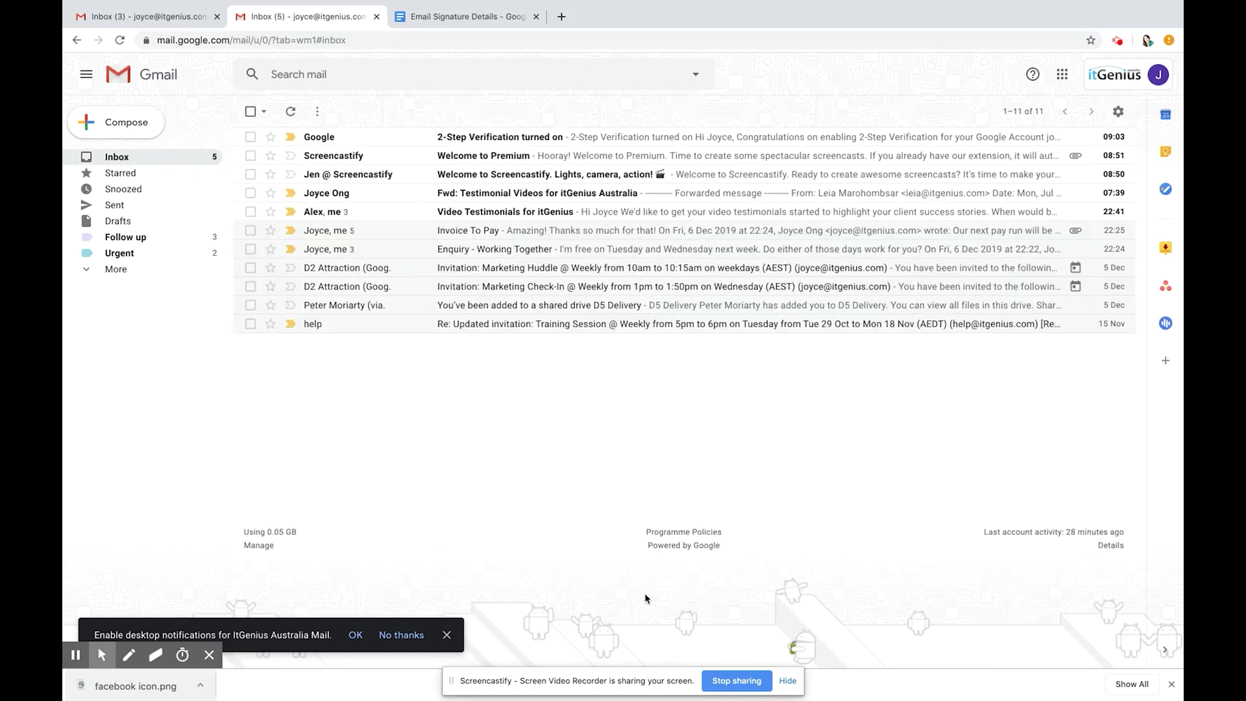
click(137, 123)
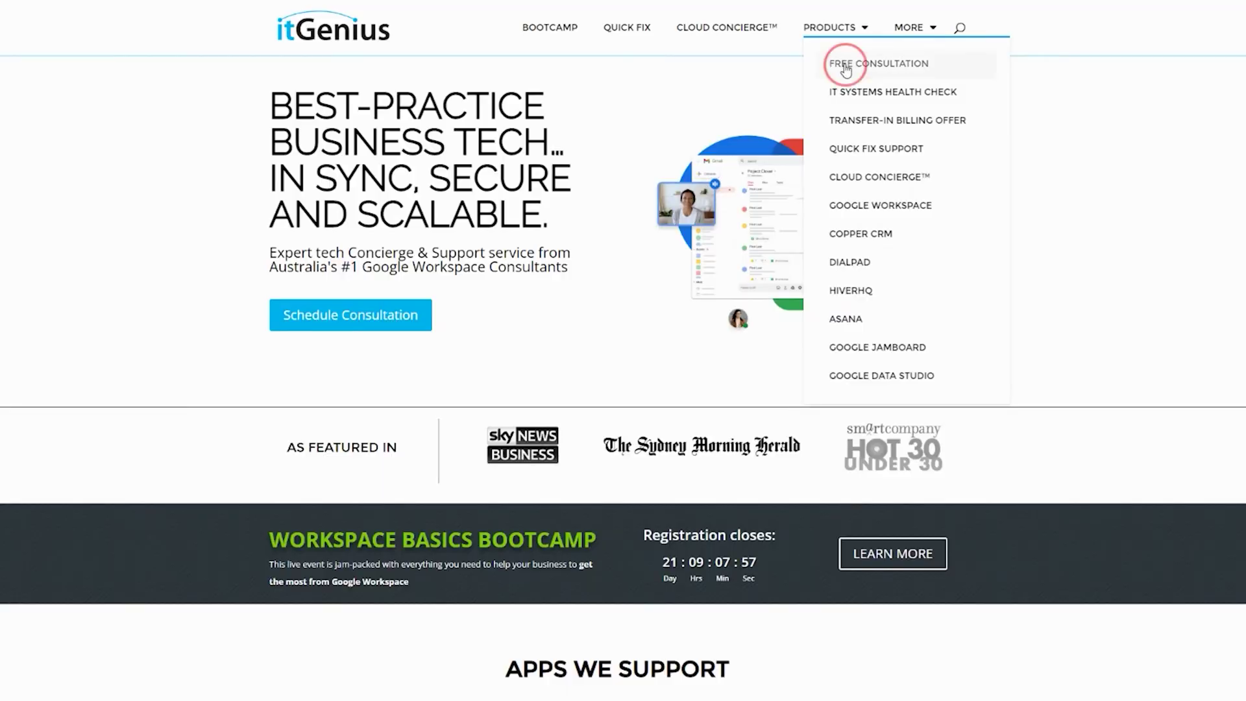
Open the Free Consultation page from the itGenius Products menu
click(846, 68)
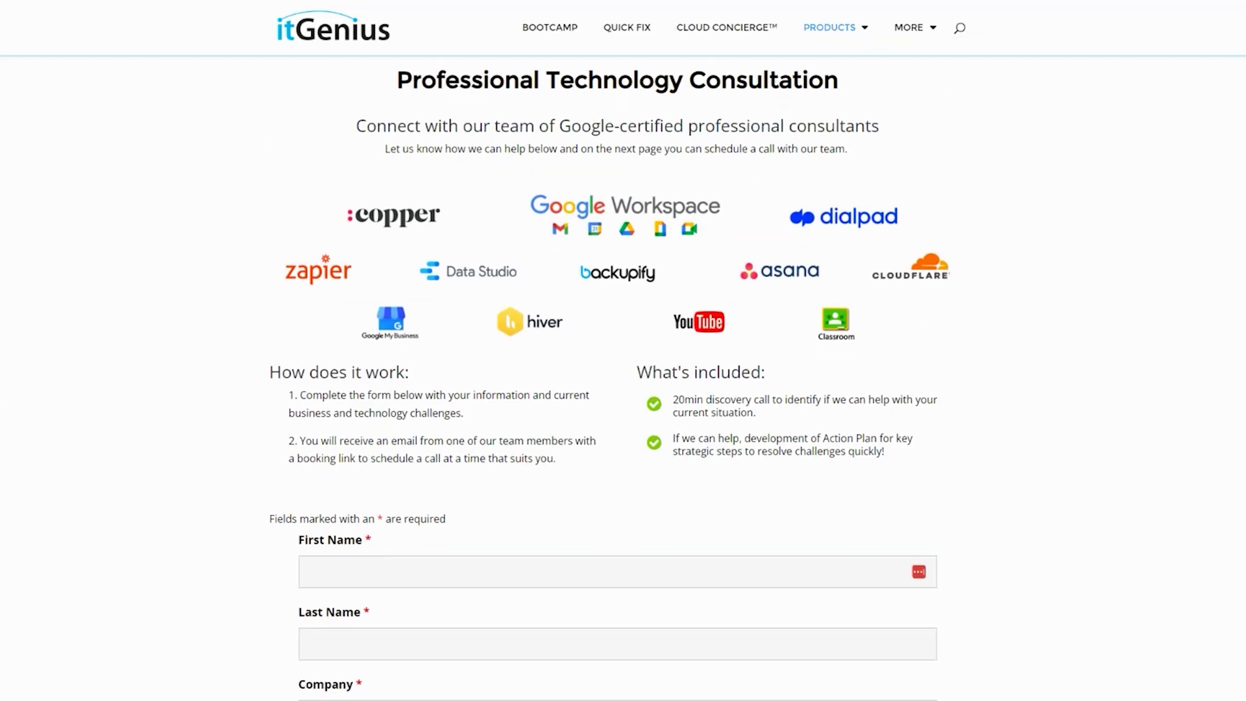